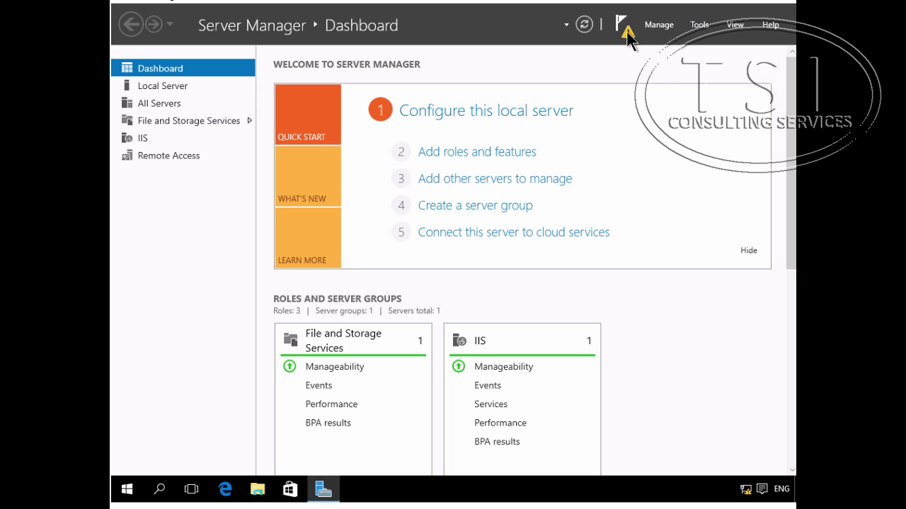
# Step: Deploy DirectAccess only on an Edge server with public address 131.107.0.200, reaching the summary
pyautogui.click(622, 29)
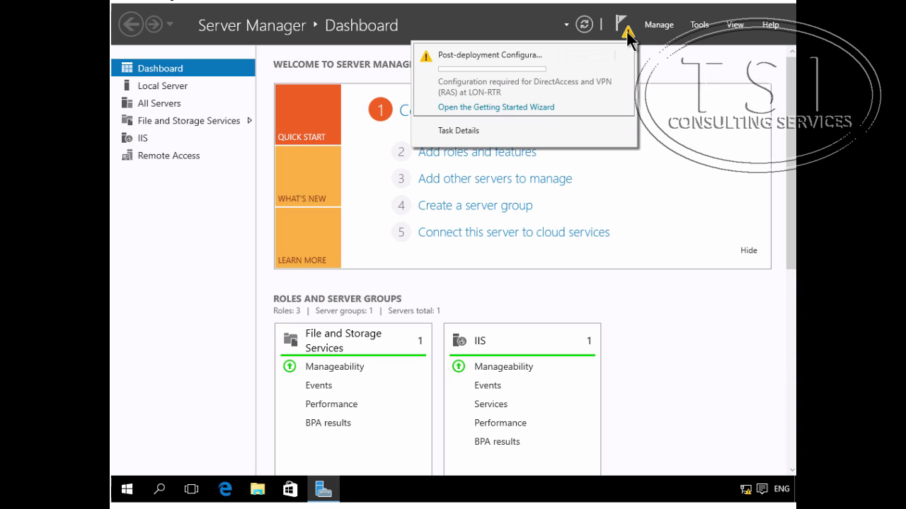
pyautogui.click(475, 107)
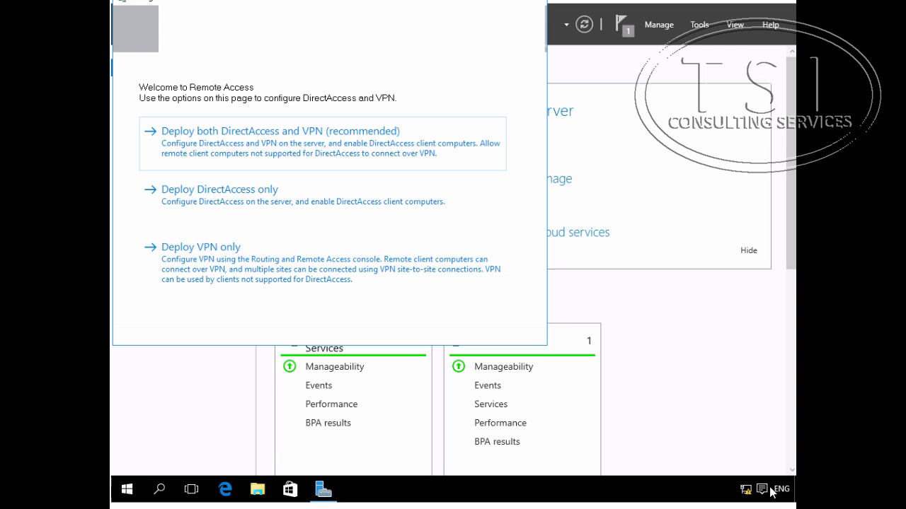
pyautogui.click(246, 197)
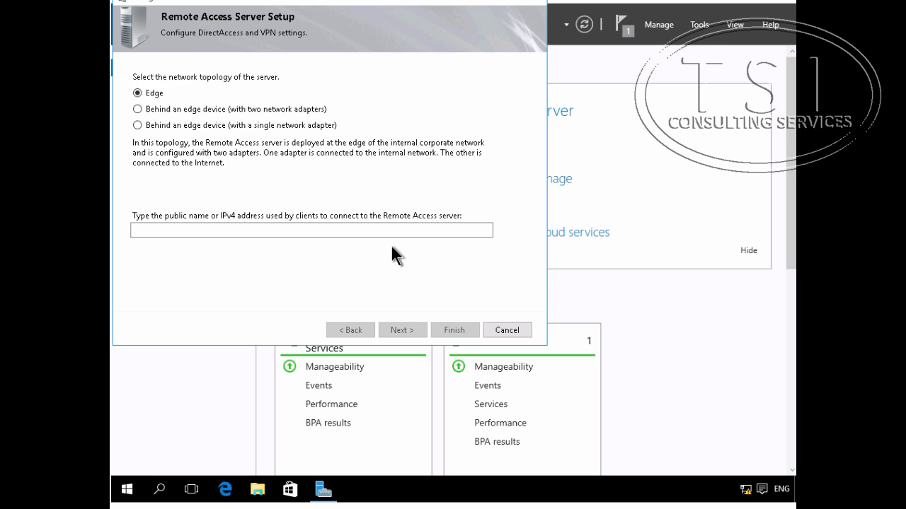
pyautogui.click(217, 229)
pyautogui.write('13')
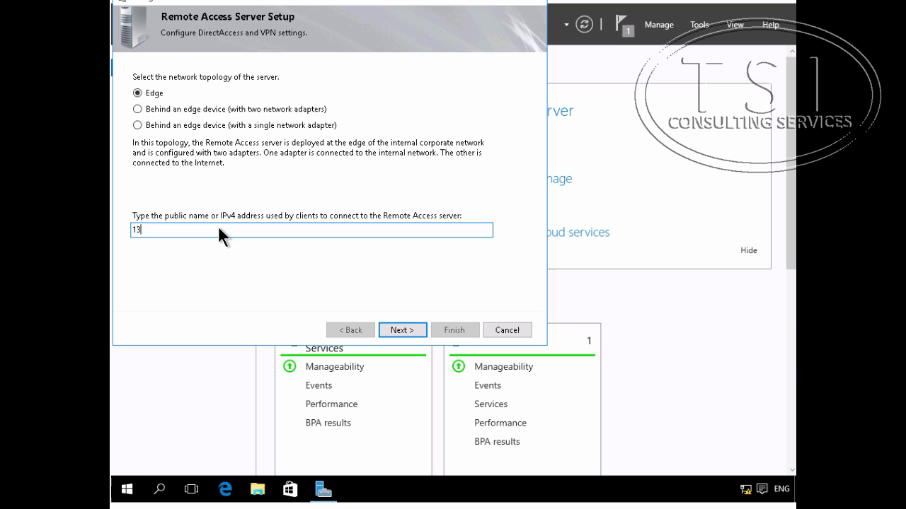
pyautogui.write('1.107.0.200')
pyautogui.click(396, 330)
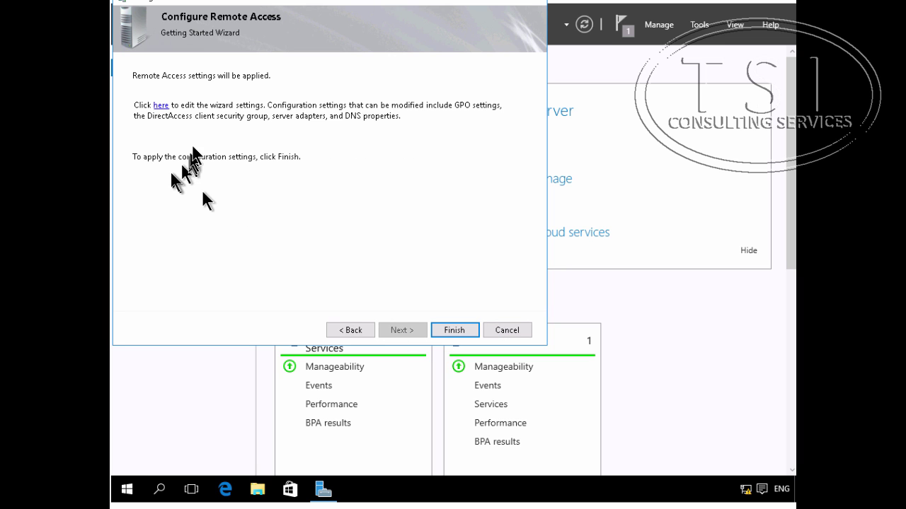
# Step: Replace Domain Computers with DA_Clients as the client group and enable all computers, not only mobile
pyautogui.click(158, 105)
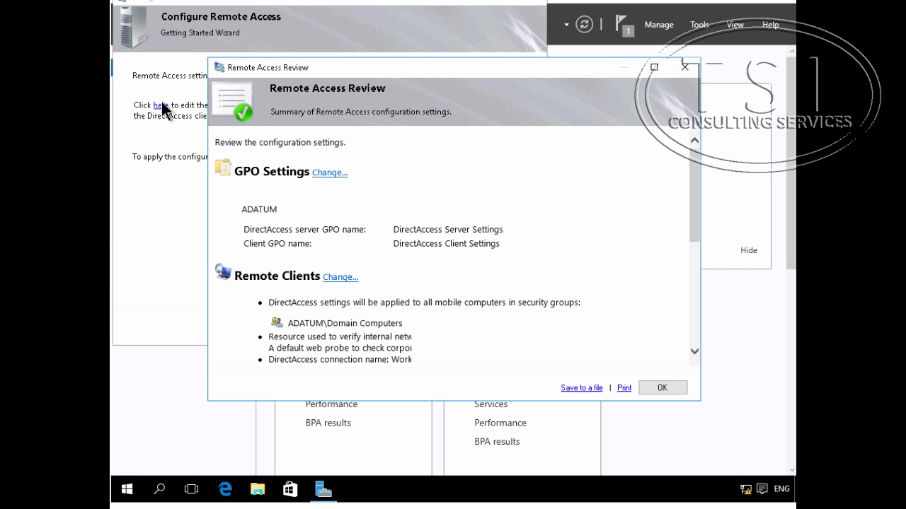
pyautogui.click(339, 277)
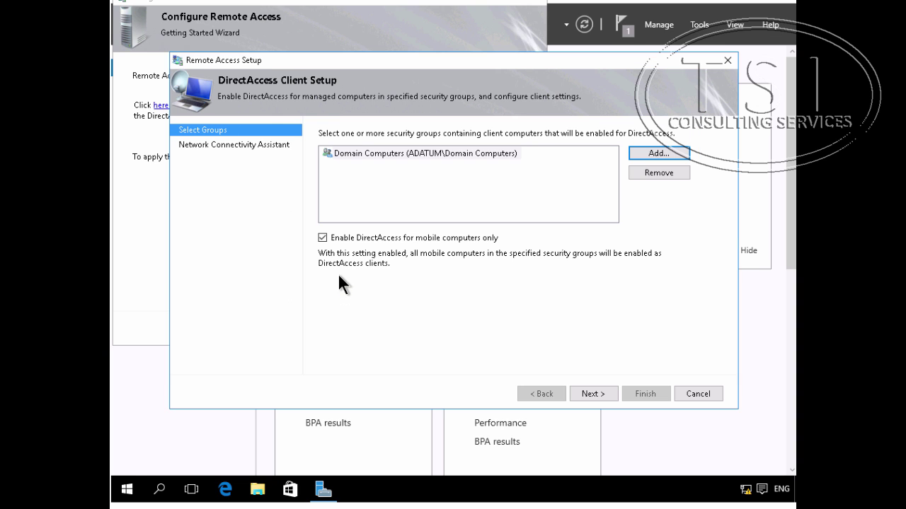
pyautogui.click(494, 155)
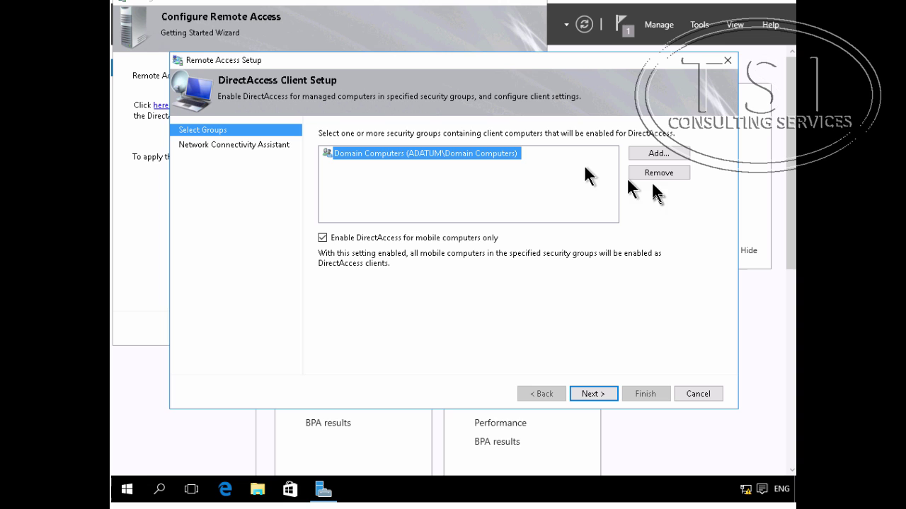
pyautogui.click(652, 173)
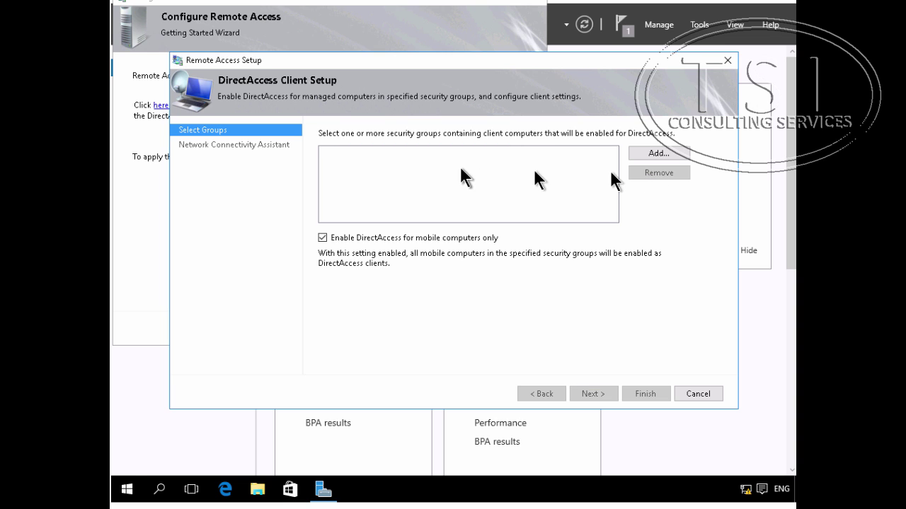
pyautogui.click(654, 153)
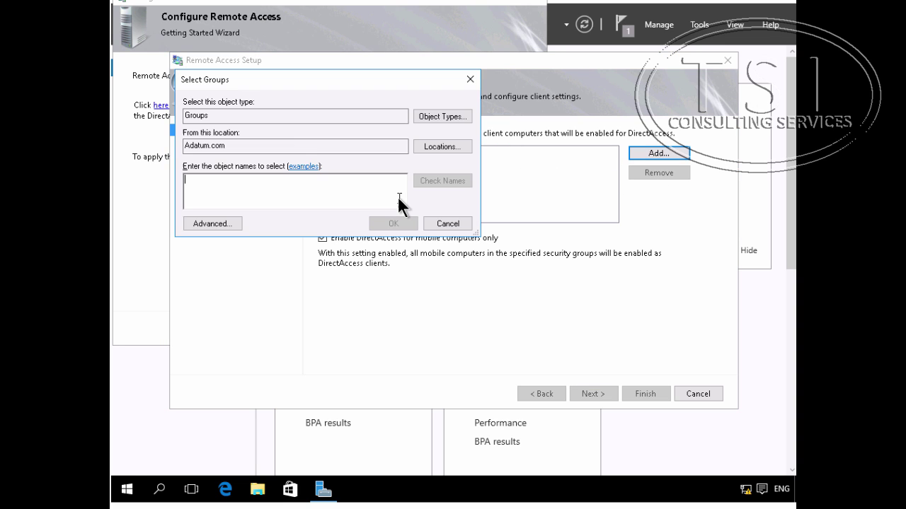
pyautogui.write('d')
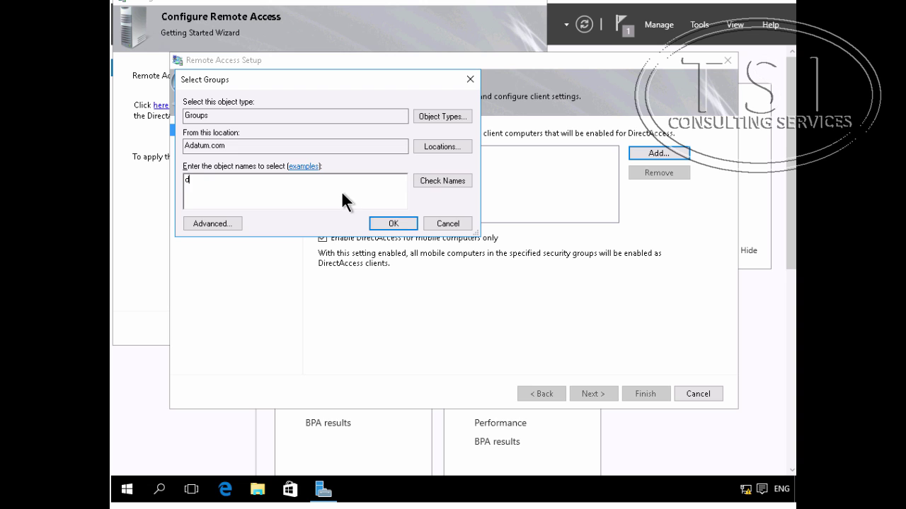
pyautogui.write('a_cl')
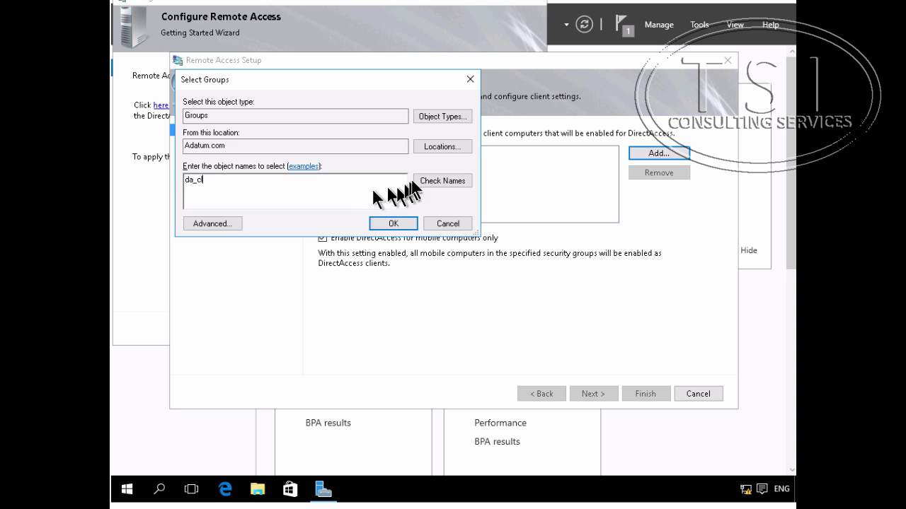
pyautogui.click(445, 180)
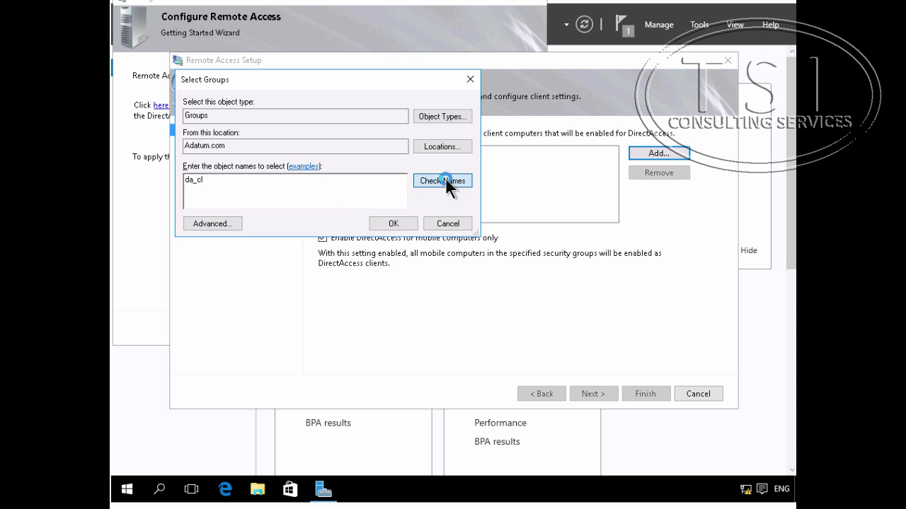
pyautogui.click(395, 224)
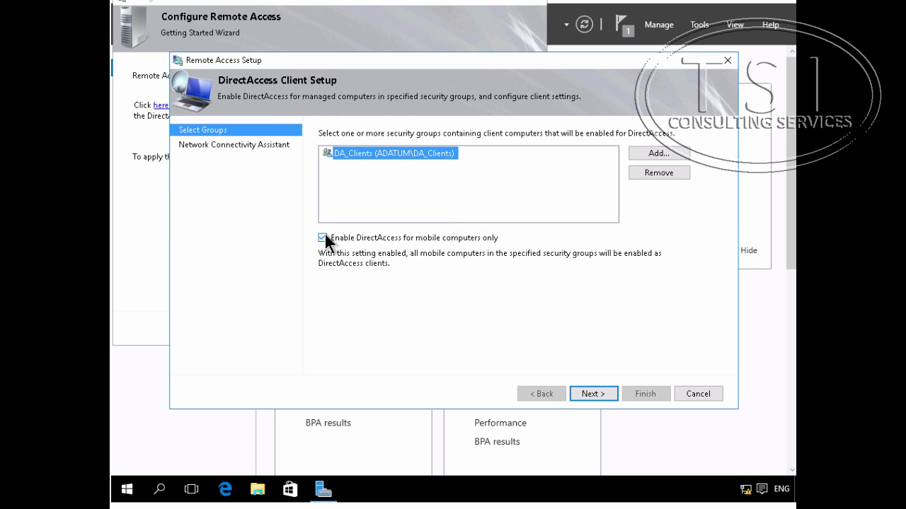
pyautogui.click(323, 236)
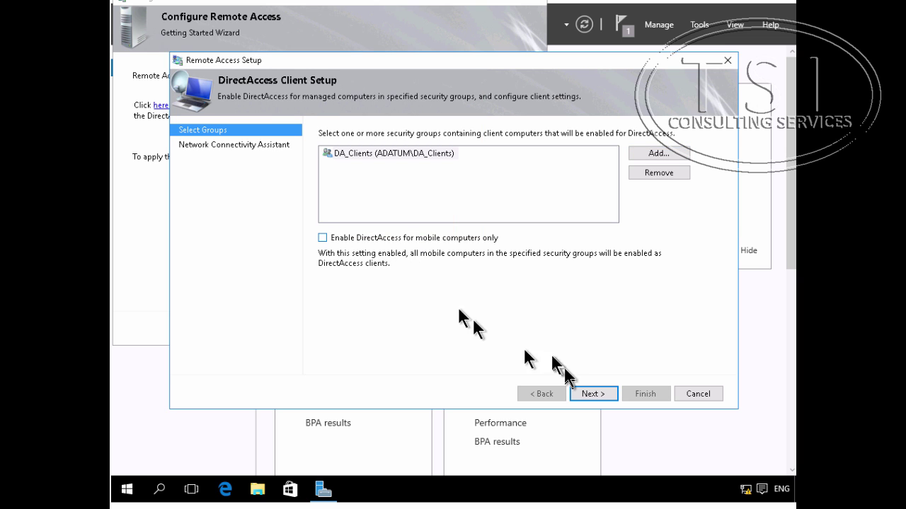
# Step: Rename the connection to 'Windows 10 Workplace Connection' and save the client setup
pyautogui.click(600, 389)
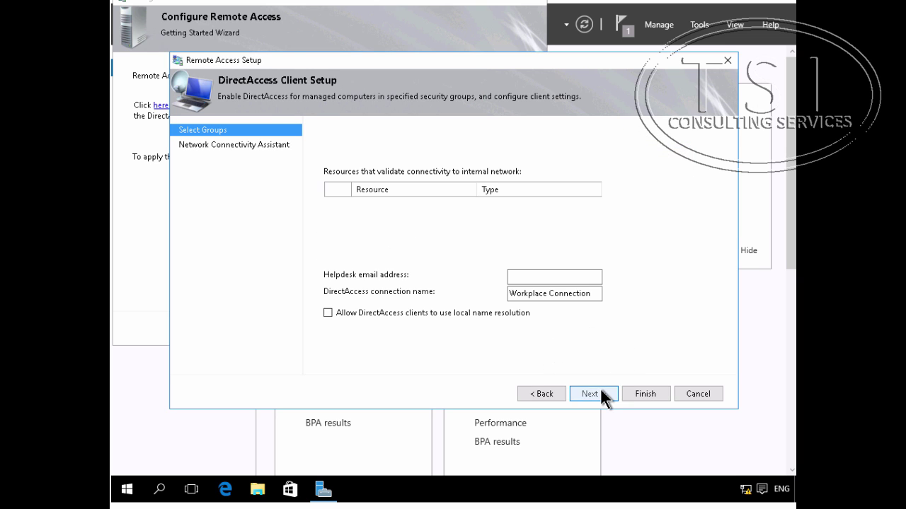
pyautogui.click(509, 292)
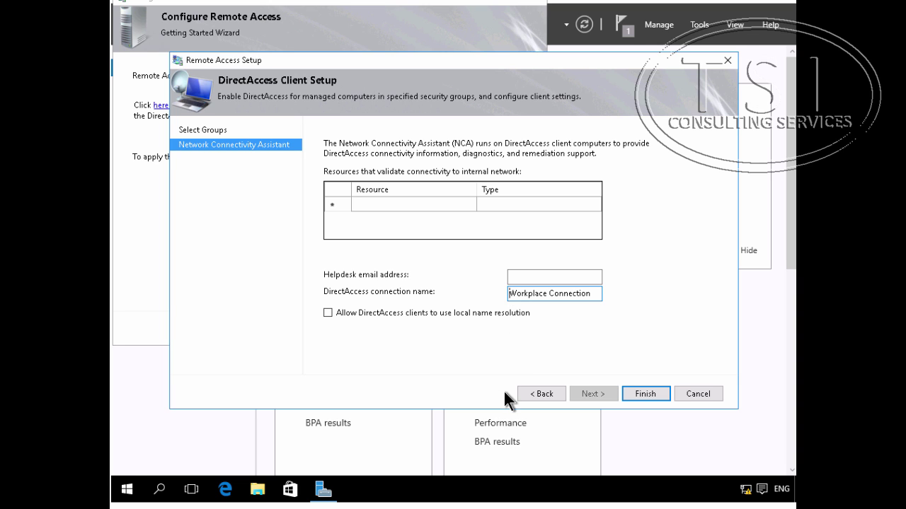
pyautogui.write('Windows 10')
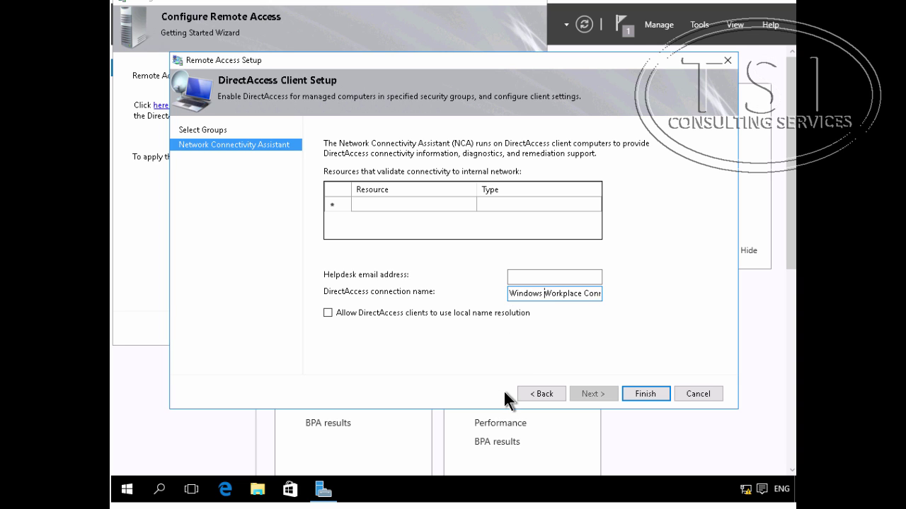
pyautogui.click(645, 392)
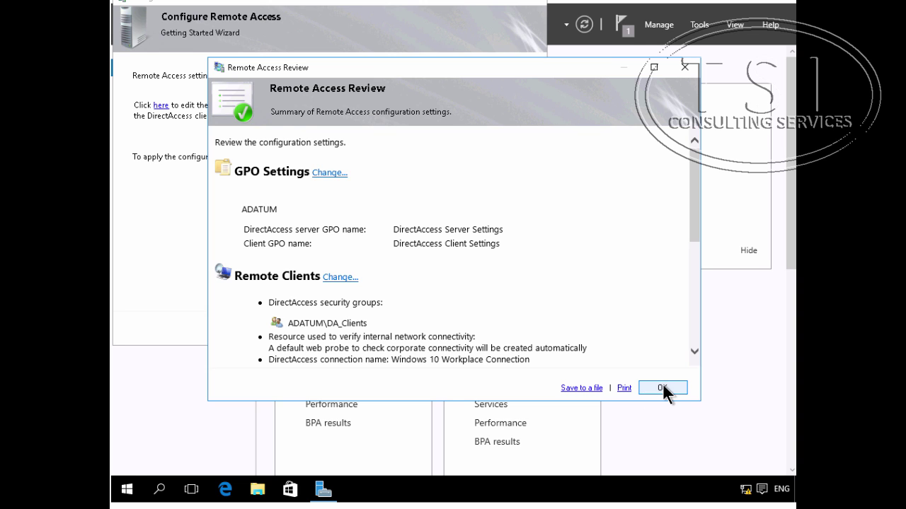
# Step: Apply the reviewed DirectAccess settings to LON-RTR and finish the wizard to reach the Remote Access Dashboard
pyautogui.click(662, 385)
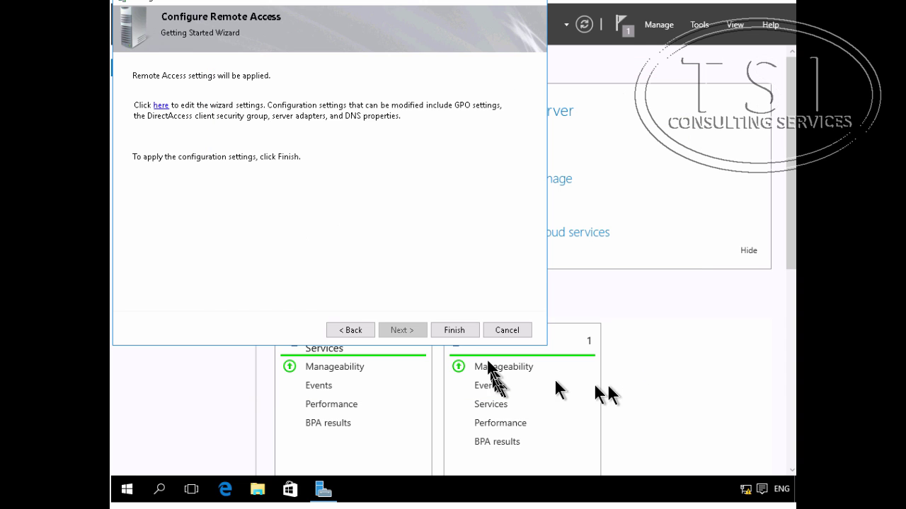
pyautogui.click(452, 330)
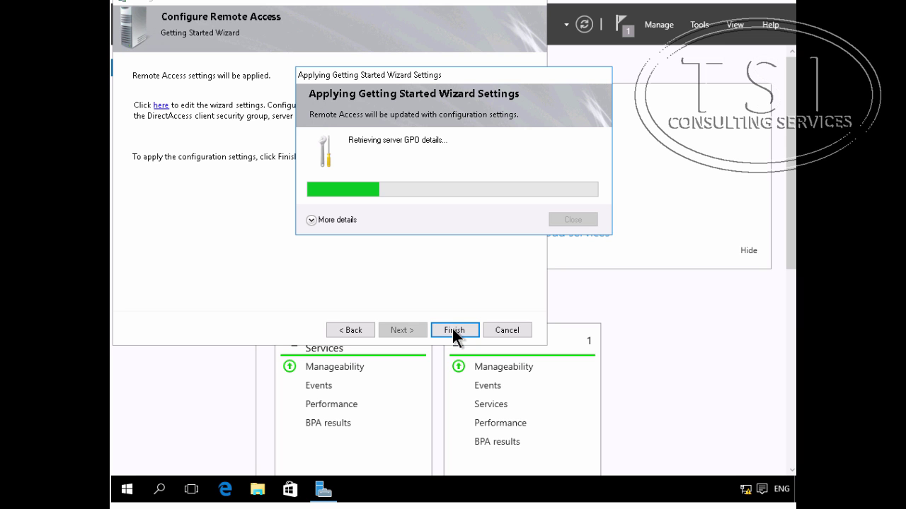
pyautogui.click(330, 219)
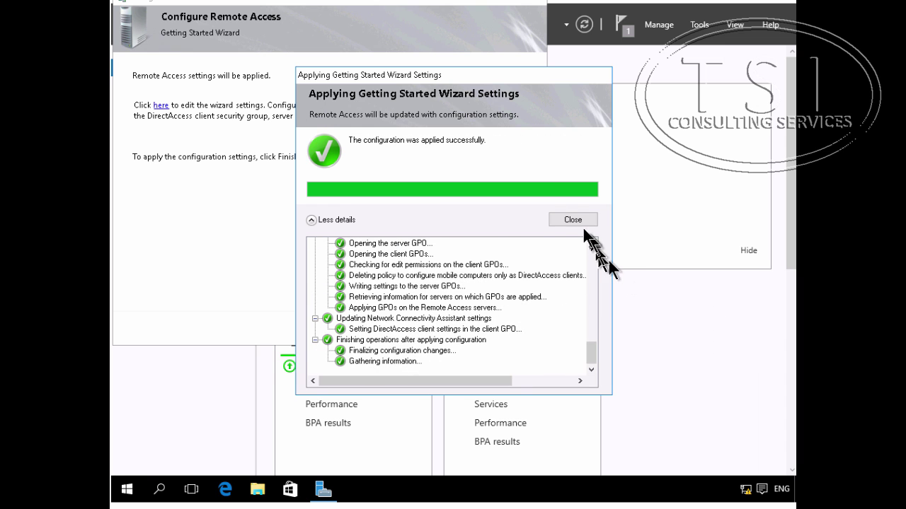
pyautogui.click(570, 220)
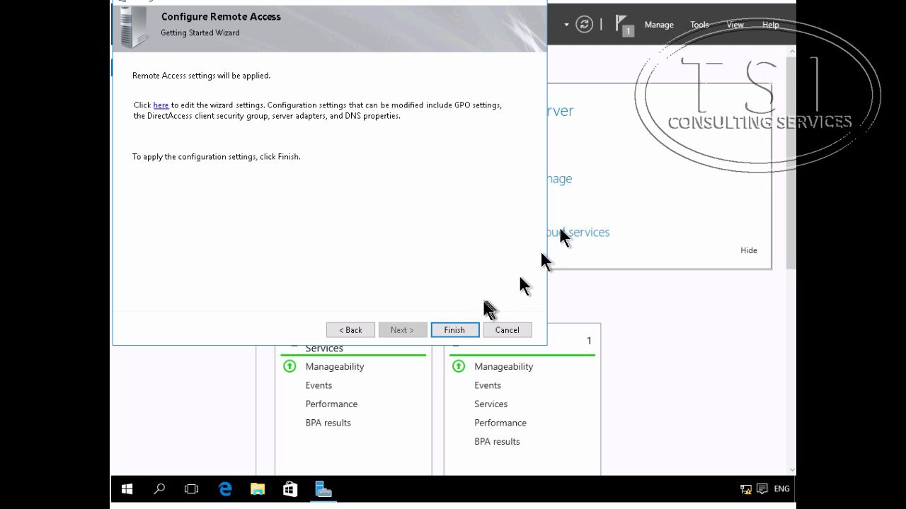
pyautogui.click(457, 332)
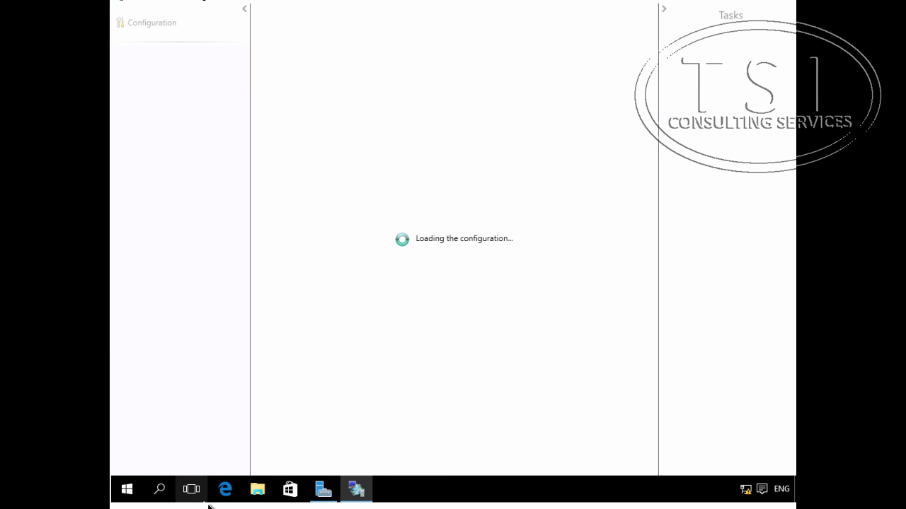
# Step: Restart LON-RTR from the Start menu, continuing past the shutdown reason prompt
pyautogui.rightClick(128, 488)
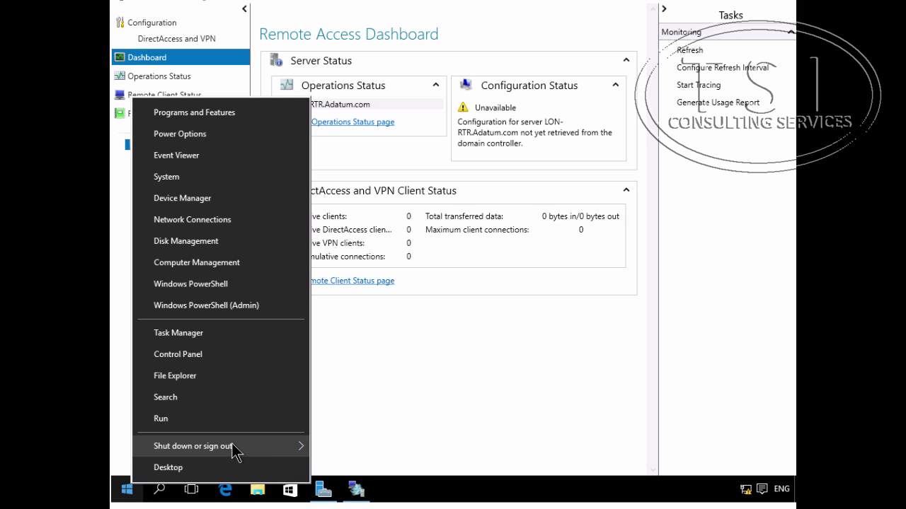
pyautogui.moveTo(236, 452)
pyautogui.click(351, 441)
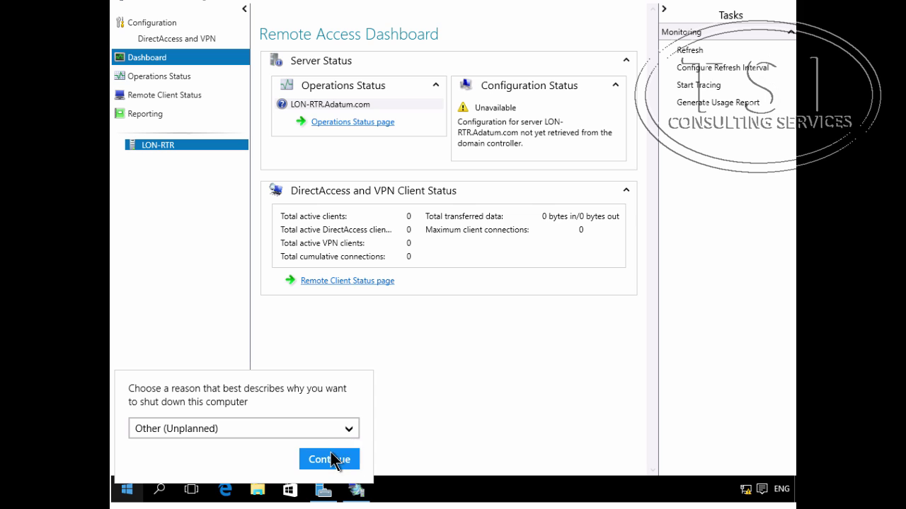
pyautogui.click(334, 457)
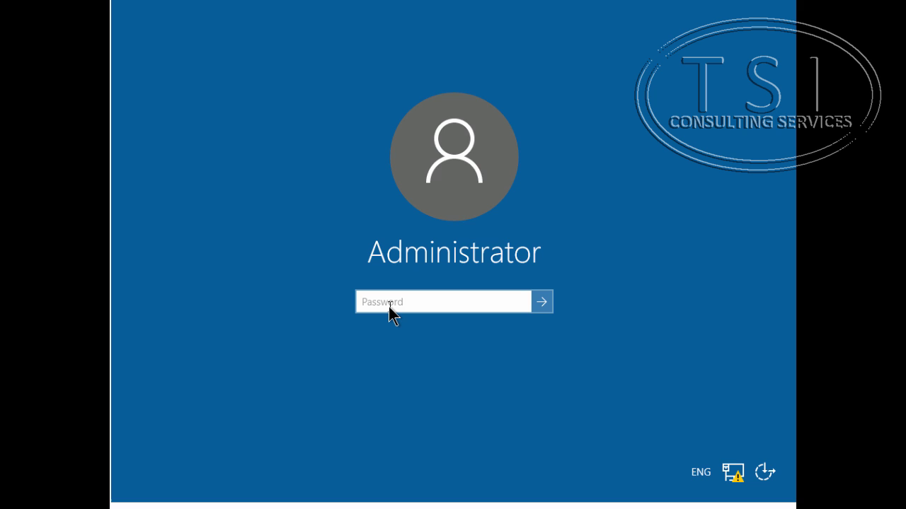
# Step: Sign in to INET1 with the Administrator password and launch DNS Manager from Tools
pyautogui.write('P')
pyautogui.press('Return')
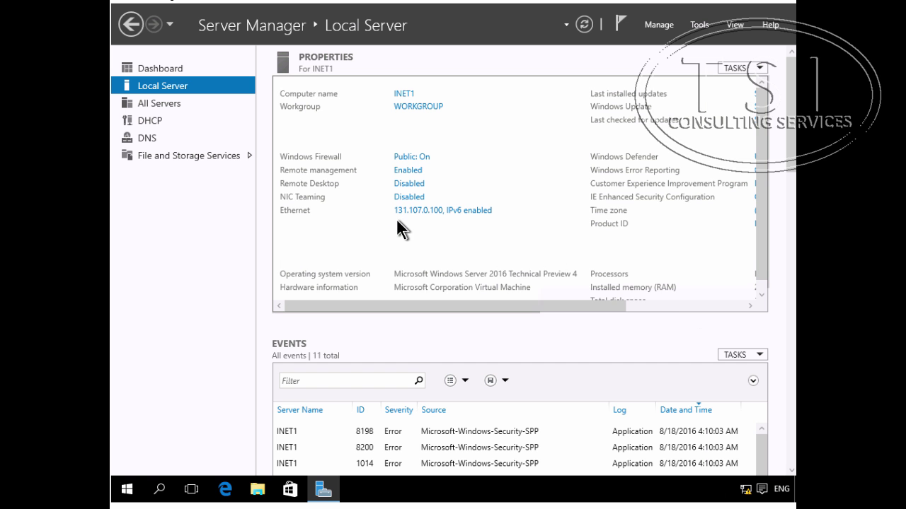
pyautogui.click(699, 25)
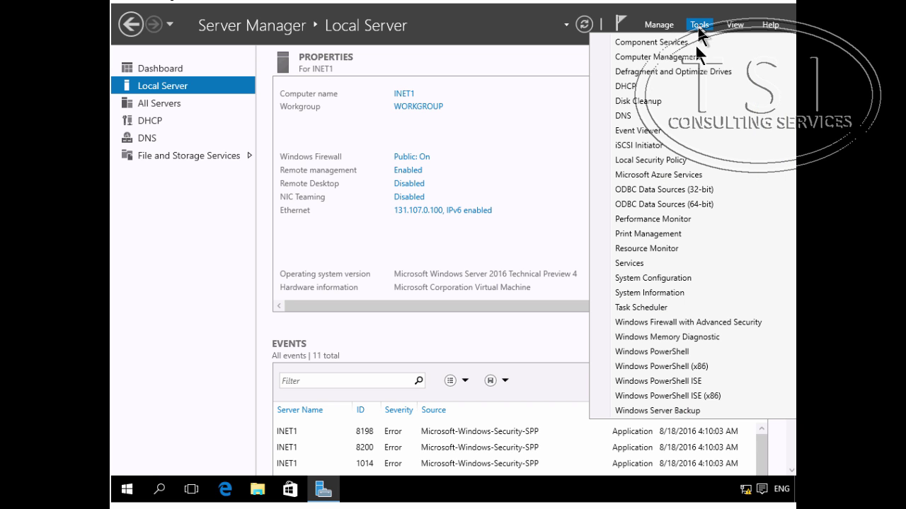
pyautogui.click(646, 113)
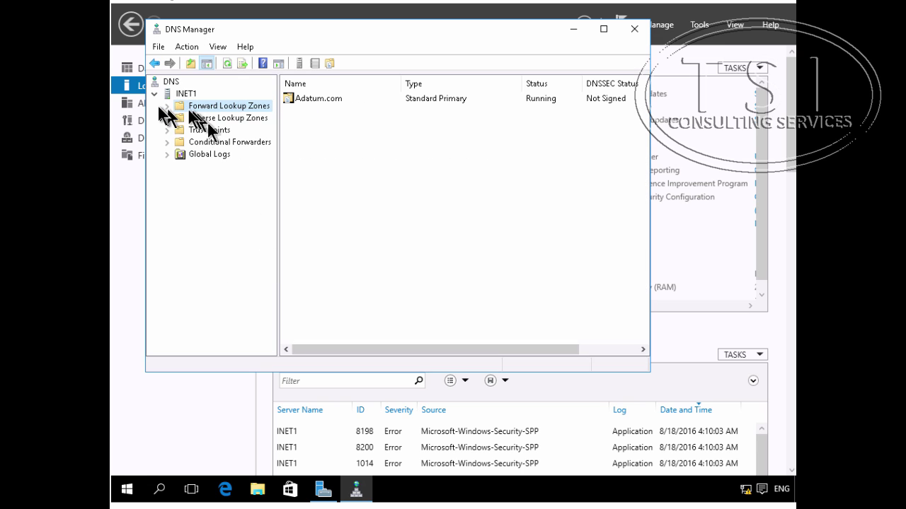
# Step: Change the Adatum.com lon-svr1 host record's address from 172.16.0.21 to 172.16.0.11
pyautogui.click(167, 100)
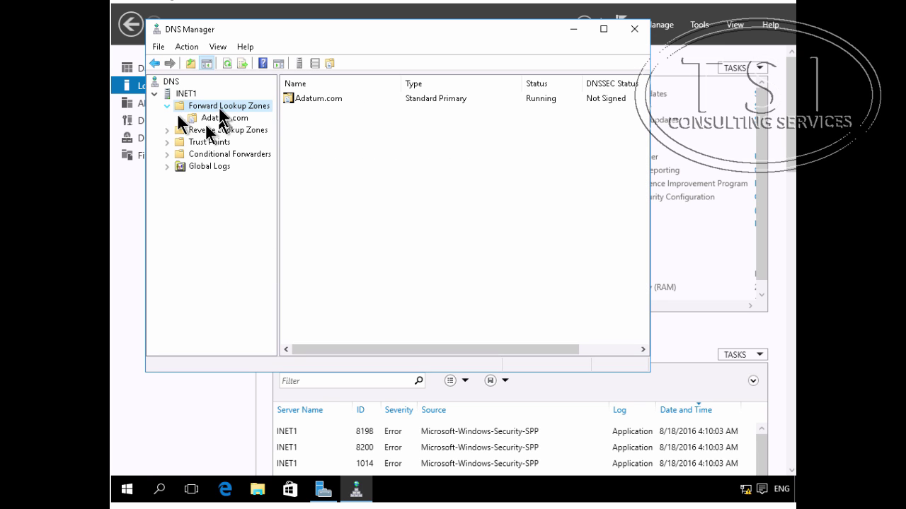
pyautogui.click(217, 117)
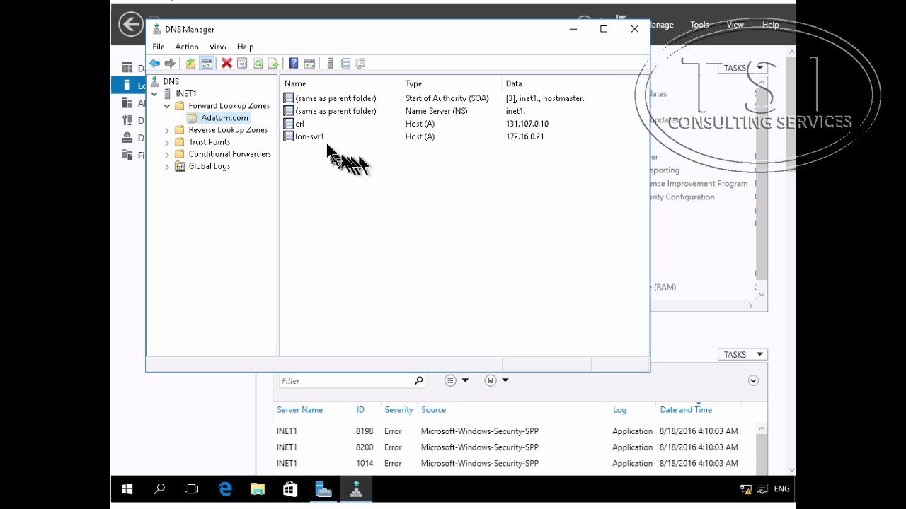
pyautogui.doubleClick(326, 135)
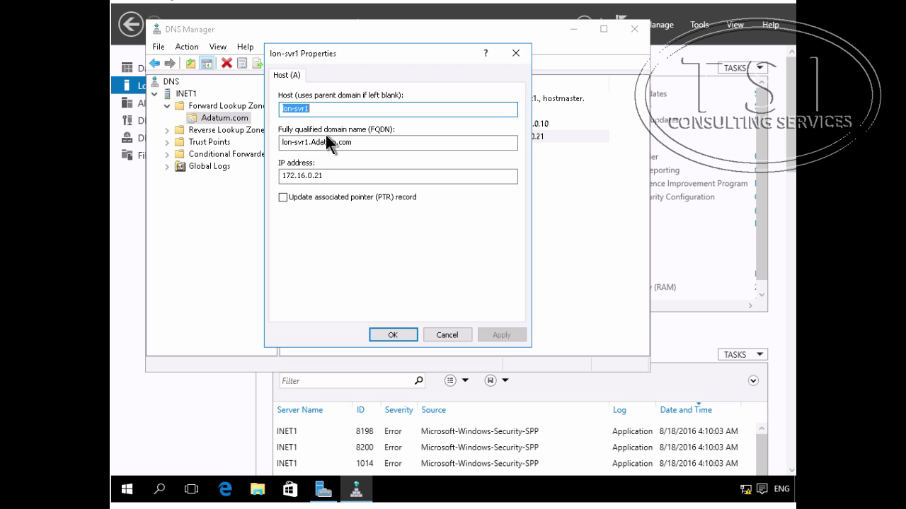
pyautogui.click(334, 174)
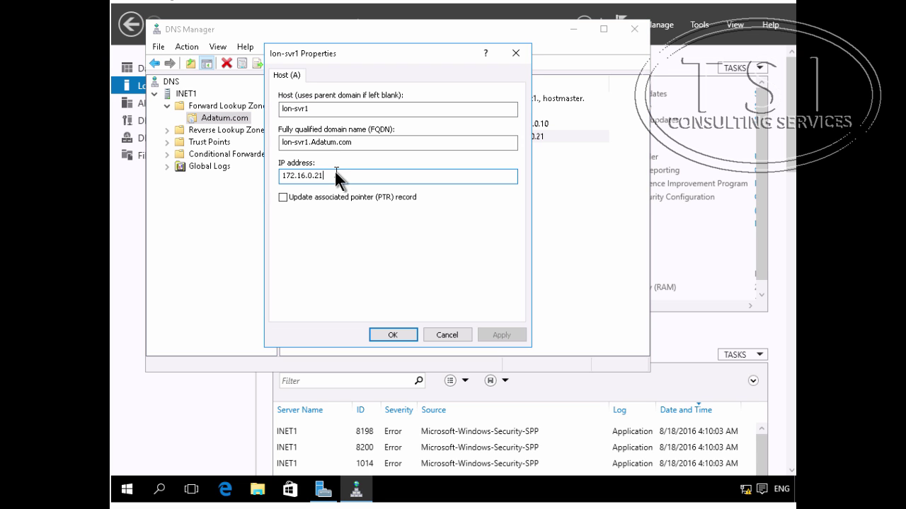
pyautogui.press('BackSpace')
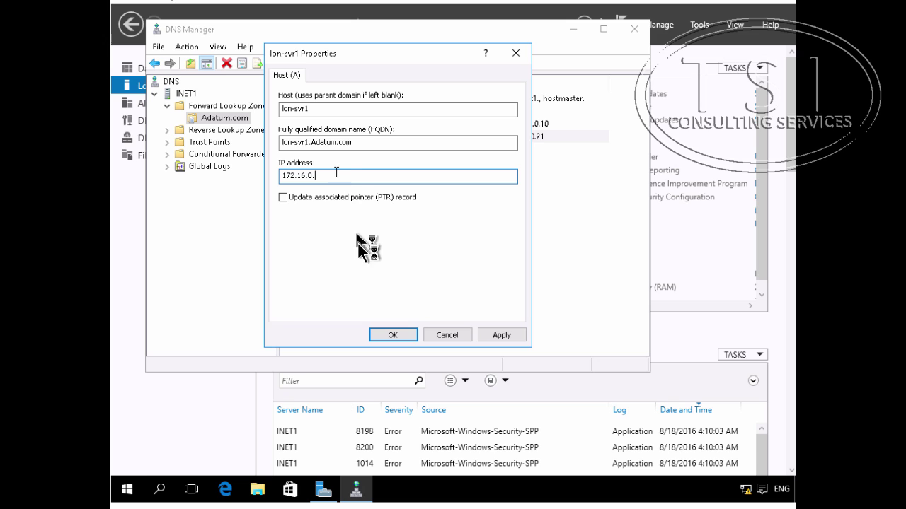
pyautogui.write('1')
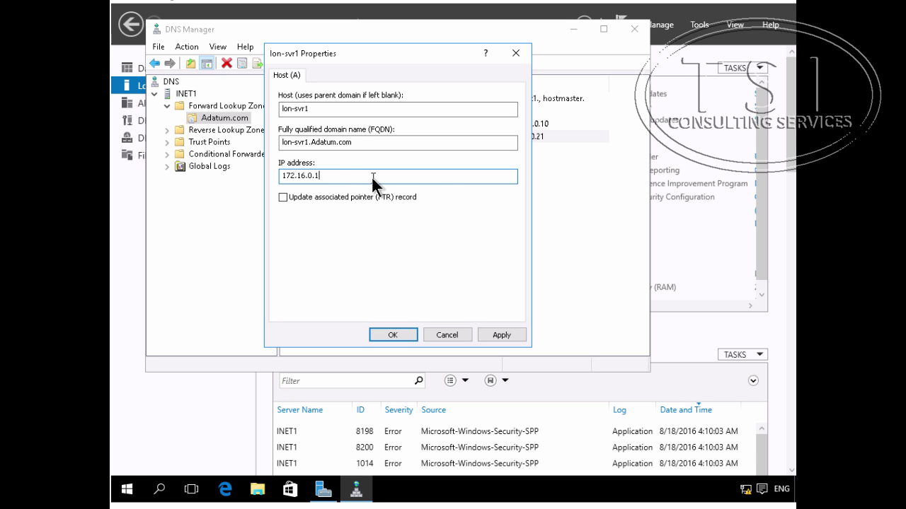
pyautogui.write('1')
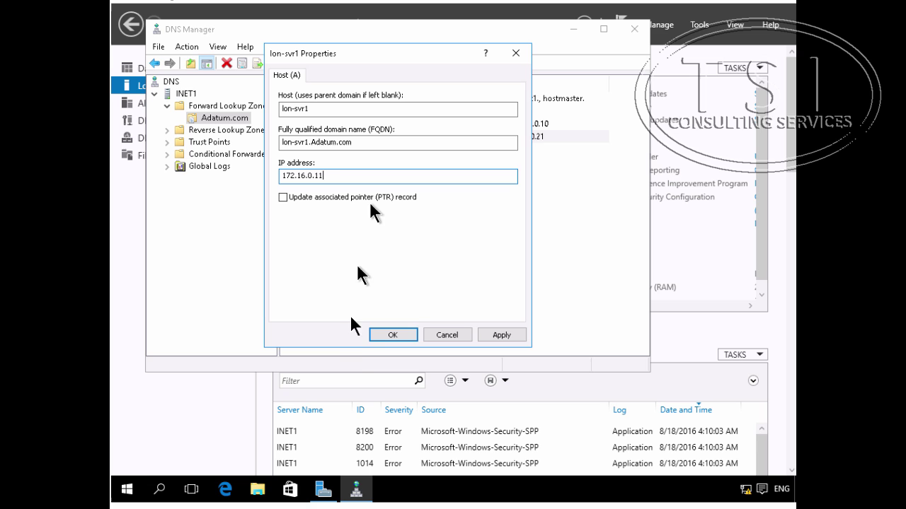
pyautogui.click(378, 335)
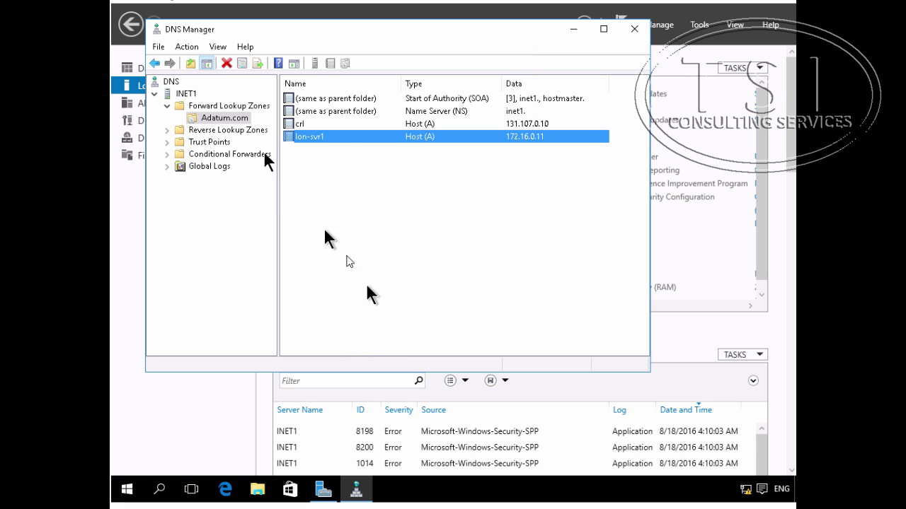
# Step: Resolve Adatum.com's inet1. name server to 131.107.0.100 in zone properties, then close DNS Manager
pyautogui.rightClick(221, 119)
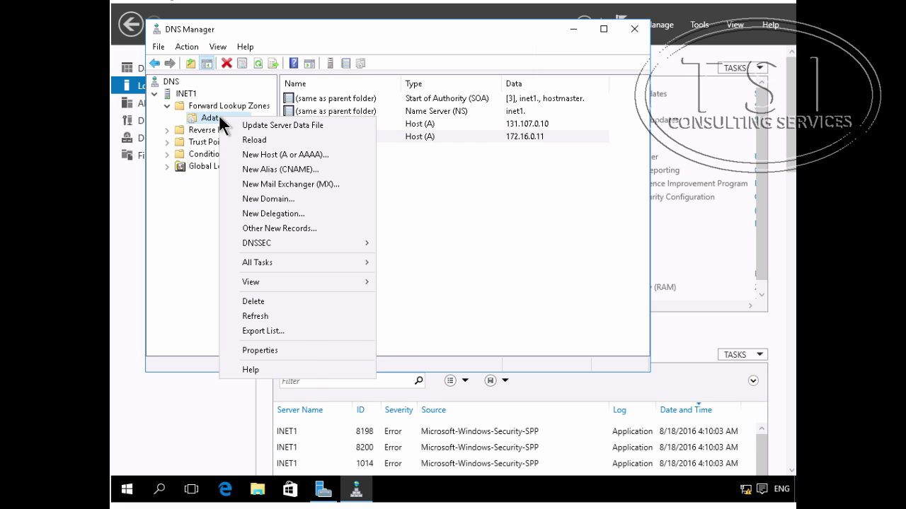
pyautogui.click(297, 351)
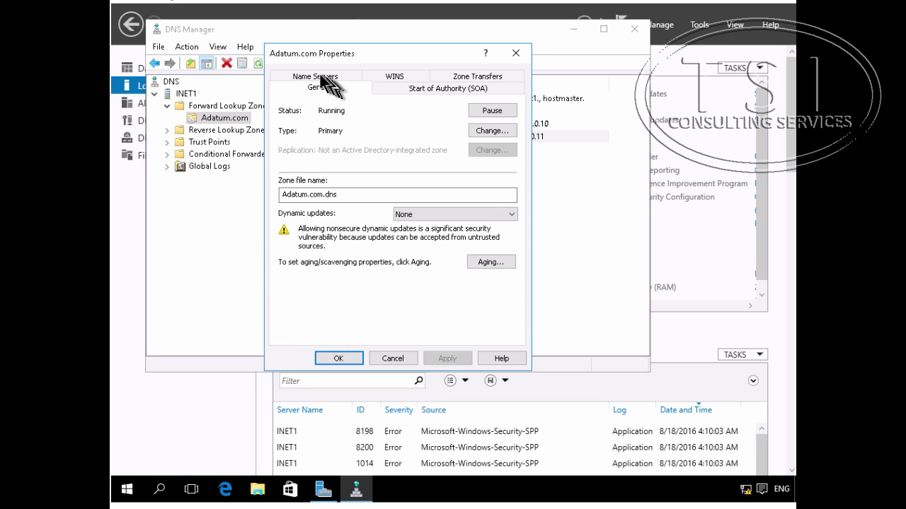
pyautogui.click(319, 76)
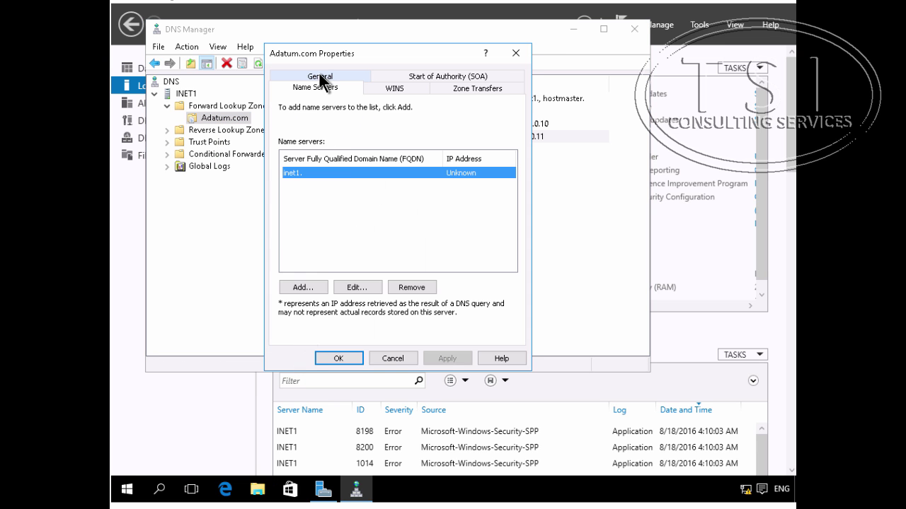
pyautogui.click(342, 286)
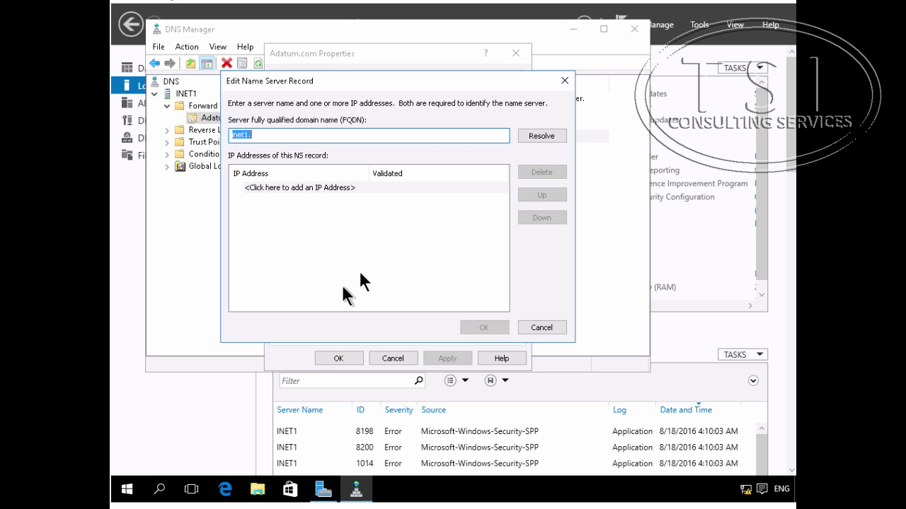
pyautogui.click(539, 135)
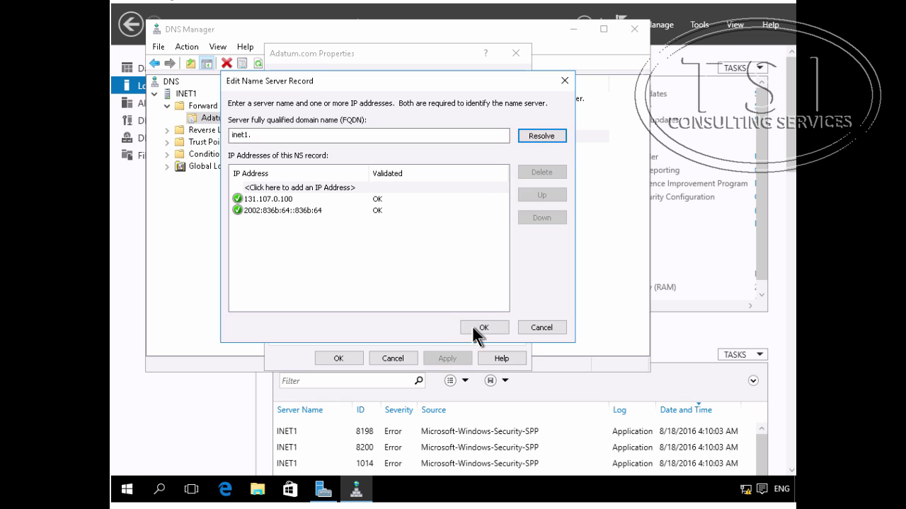
pyautogui.click(483, 328)
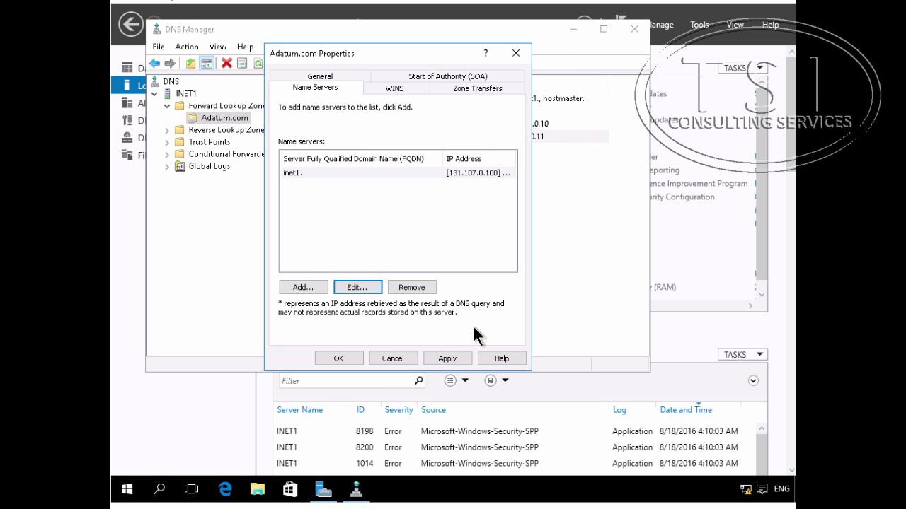
pyautogui.click(339, 358)
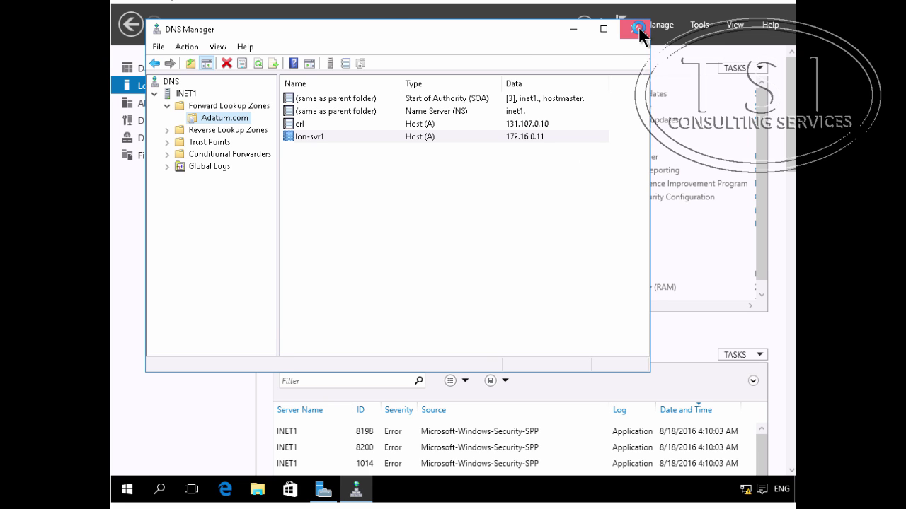
pyautogui.click(639, 28)
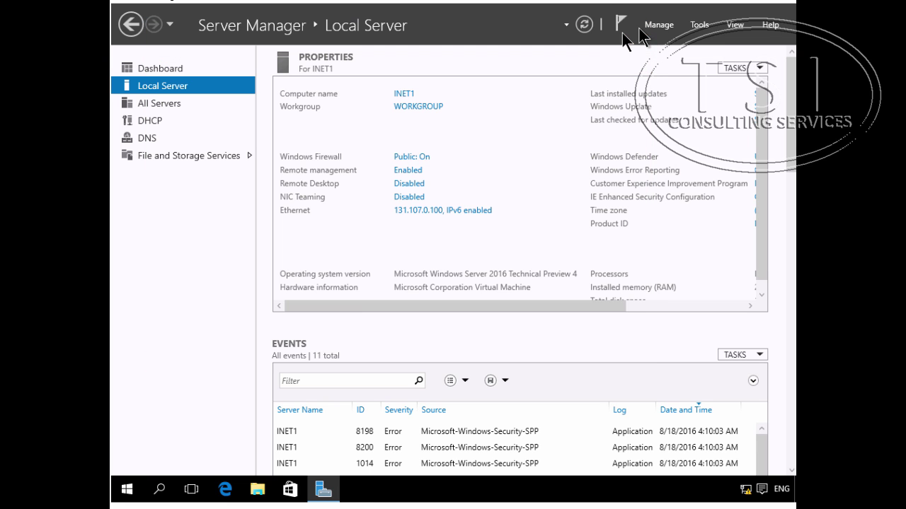
# Step: Sign out of INET1 and sign in as ADATUM\administrator with the account password
pyautogui.rightClick(127, 494)
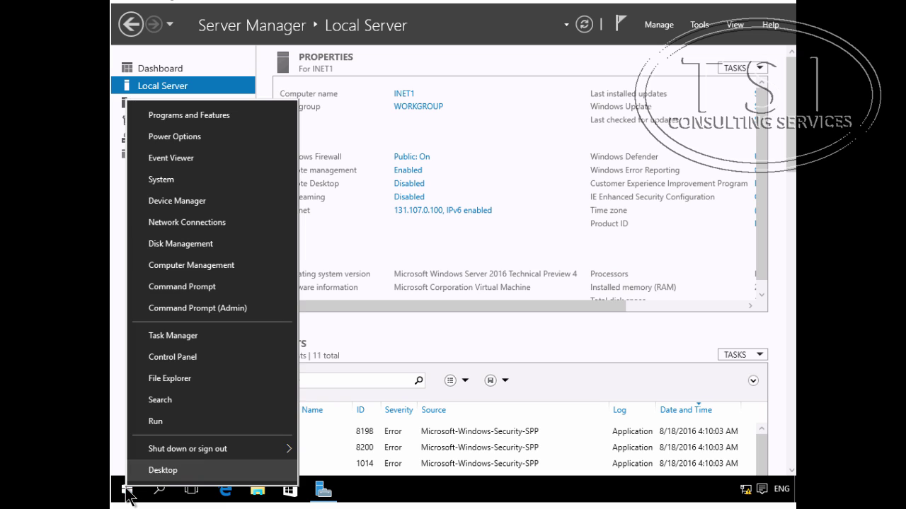
pyautogui.moveTo(247, 459)
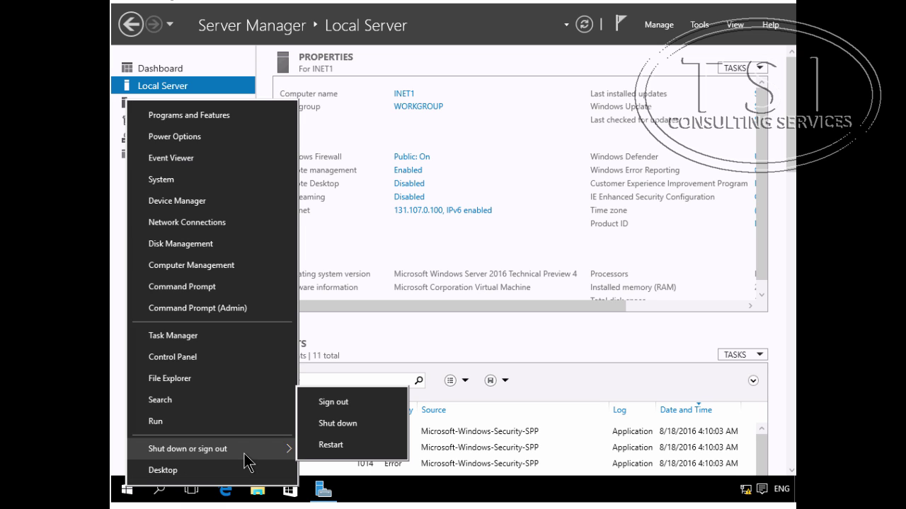
pyautogui.click(340, 402)
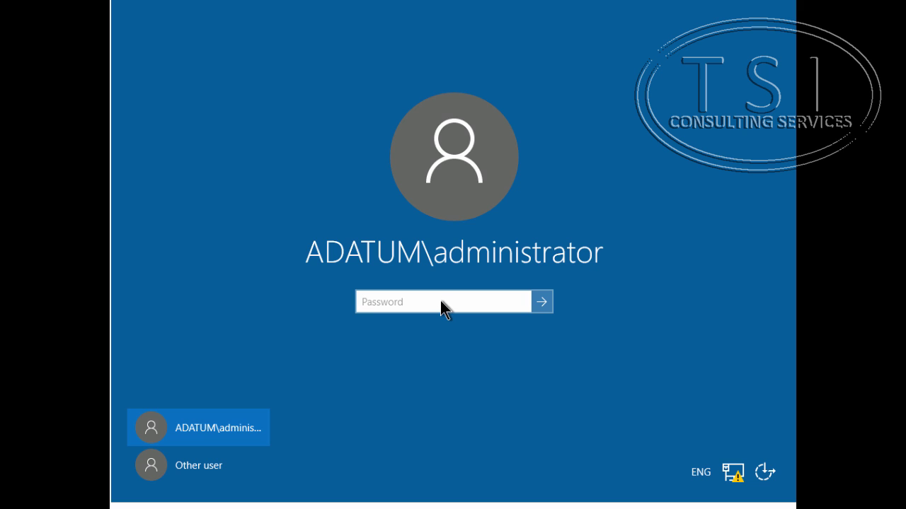
pyautogui.write('Pa$$w0rd')
pyautogui.press('Return')
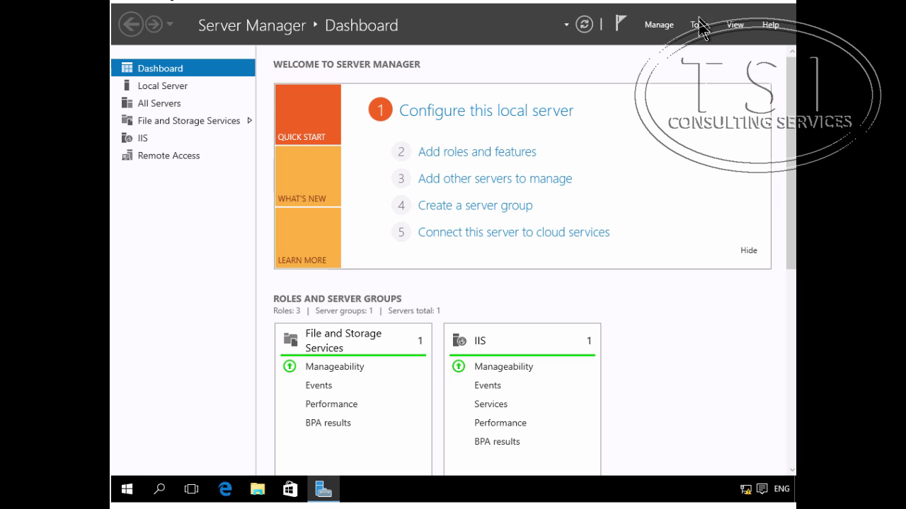
# Step: Launch Remote Access Management from Server Manager's Tools menu
pyautogui.click(699, 25)
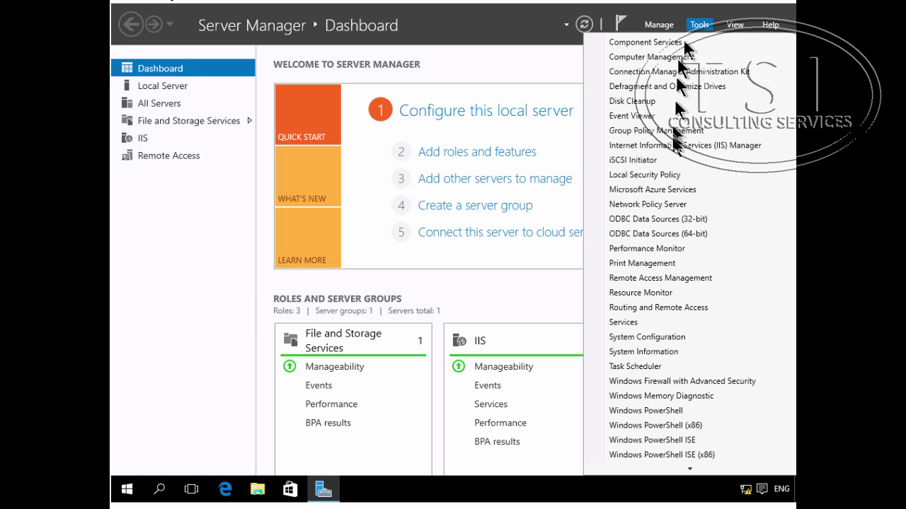
pyautogui.click(668, 278)
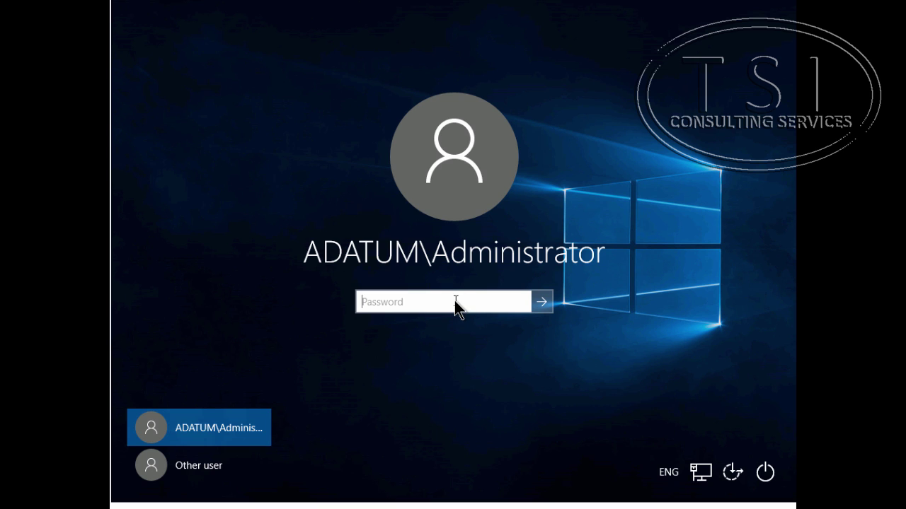
# Step: Sign in to LON-CL1 with the domain administrator password, then restart LON-CL1
pyautogui.write('Pa$$w0rd')
pyautogui.press('Return')
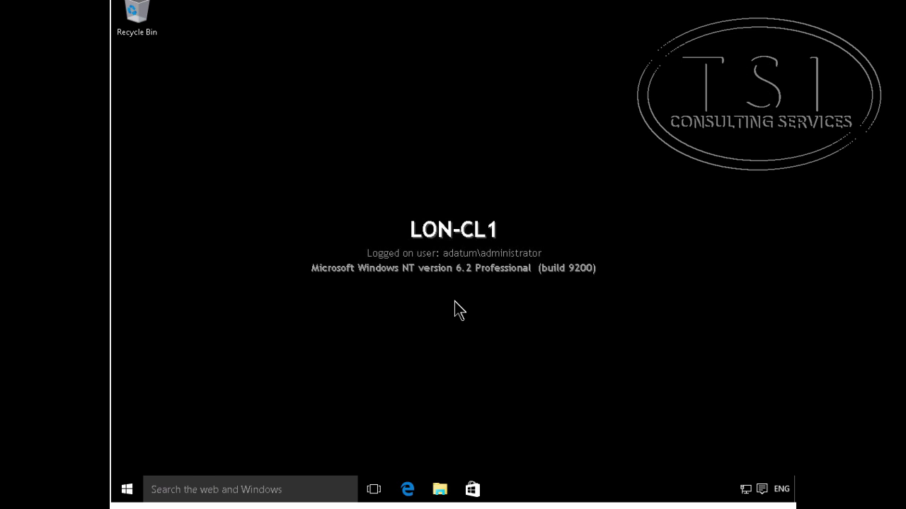
pyautogui.rightClick(129, 492)
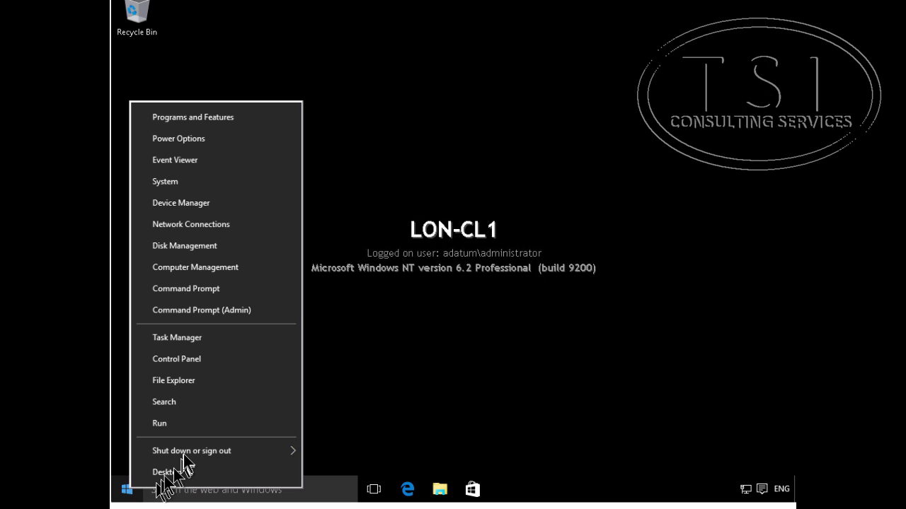
pyautogui.moveTo(187, 451)
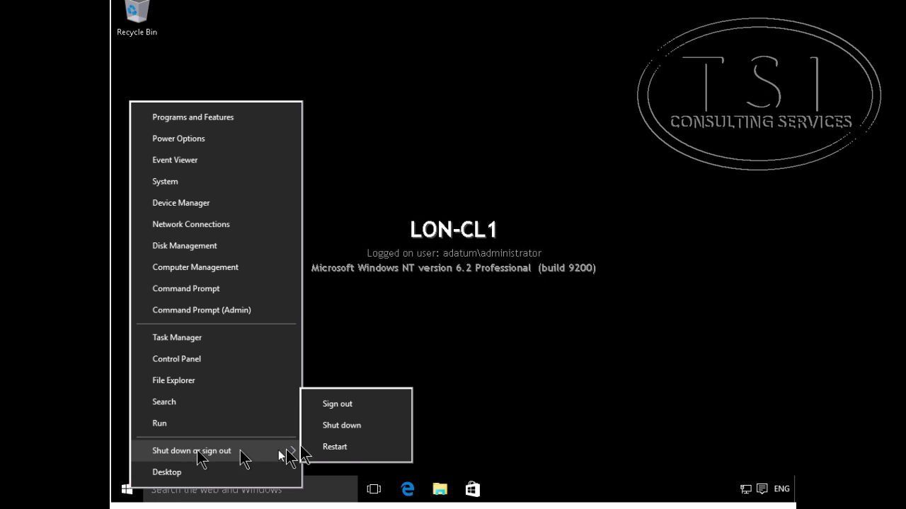
pyautogui.click(338, 446)
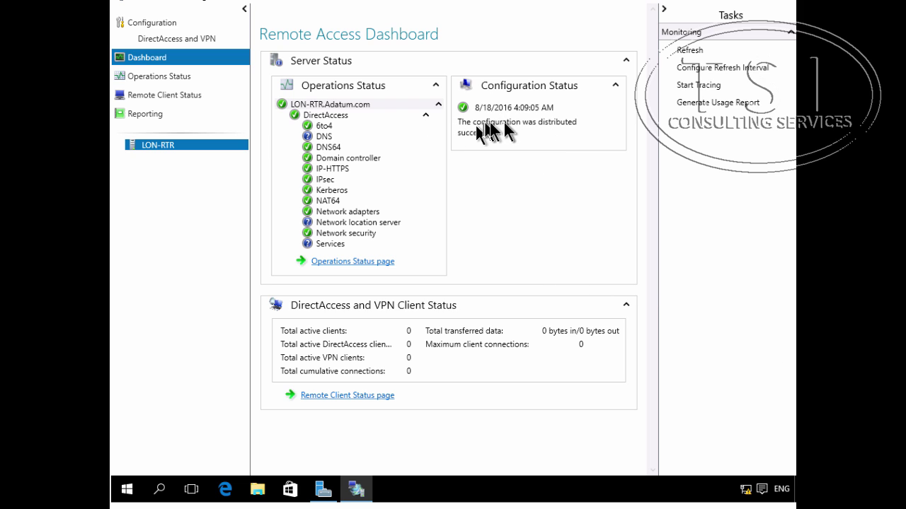
# Step: Open the Operations Status page to check LON-RTR's DirectAccess components
pyautogui.click(349, 259)
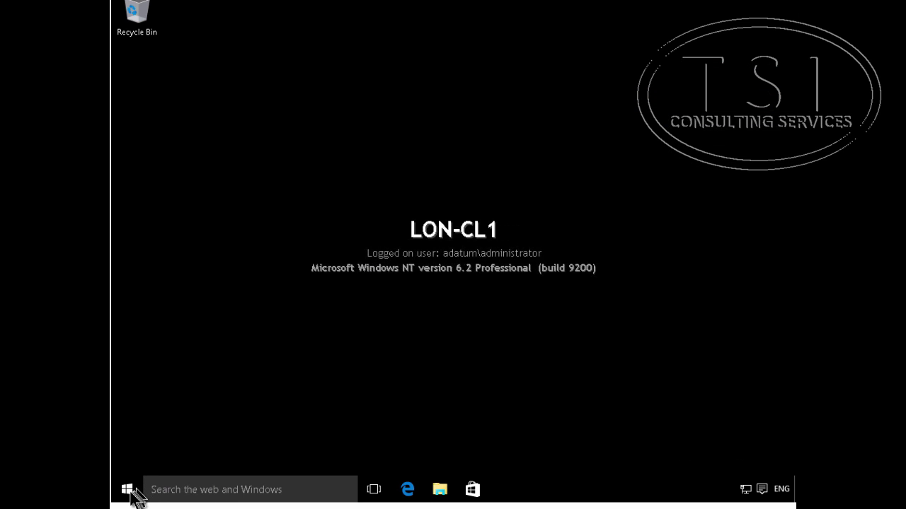
# Step: Run gpupdate /force in an administrator Command Prompt on LON-CL1
pyautogui.rightClick(128, 492)
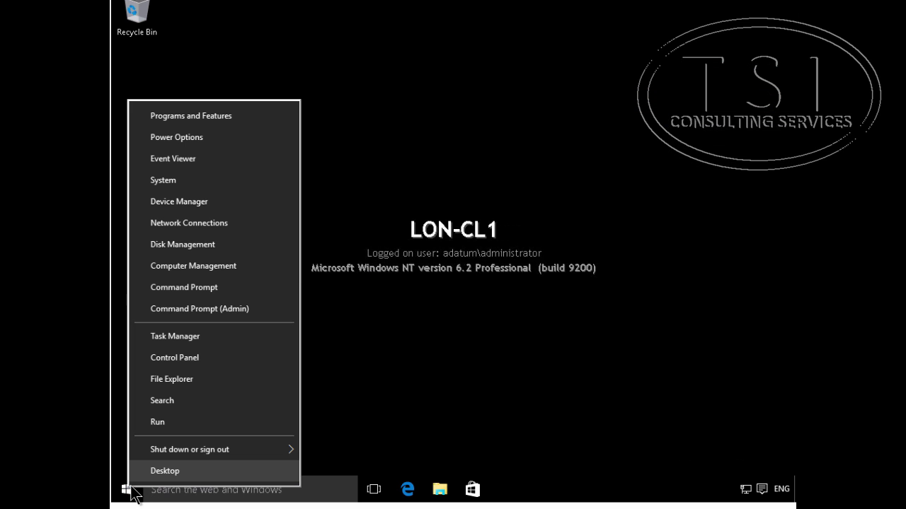
pyautogui.click(206, 308)
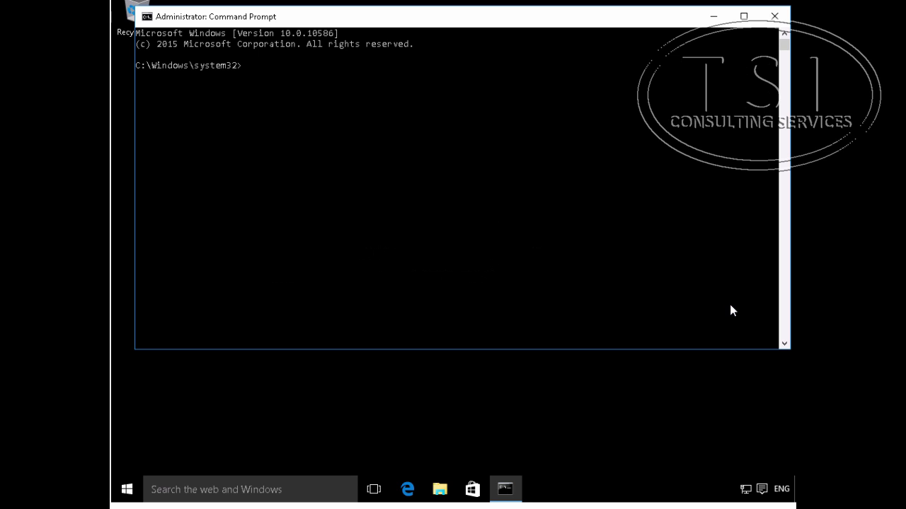
pyautogui.click(323, 80)
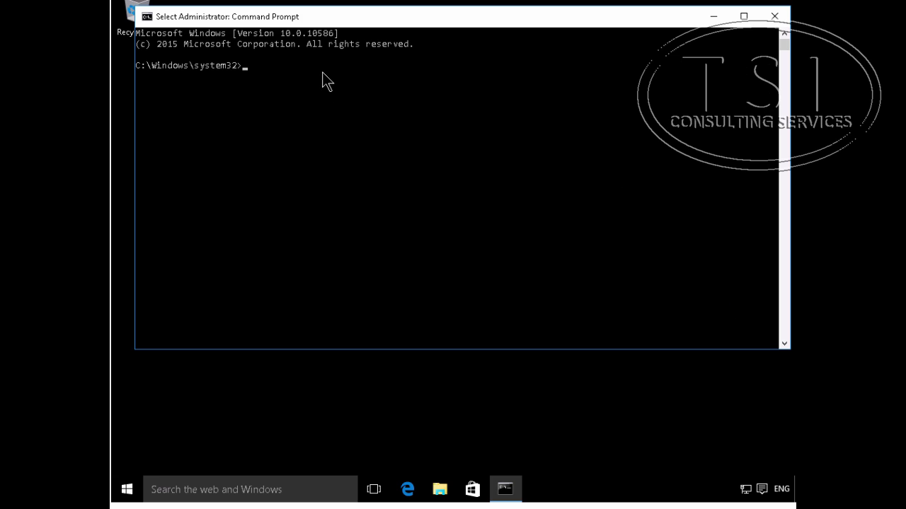
pyautogui.write('gpupdate /force')
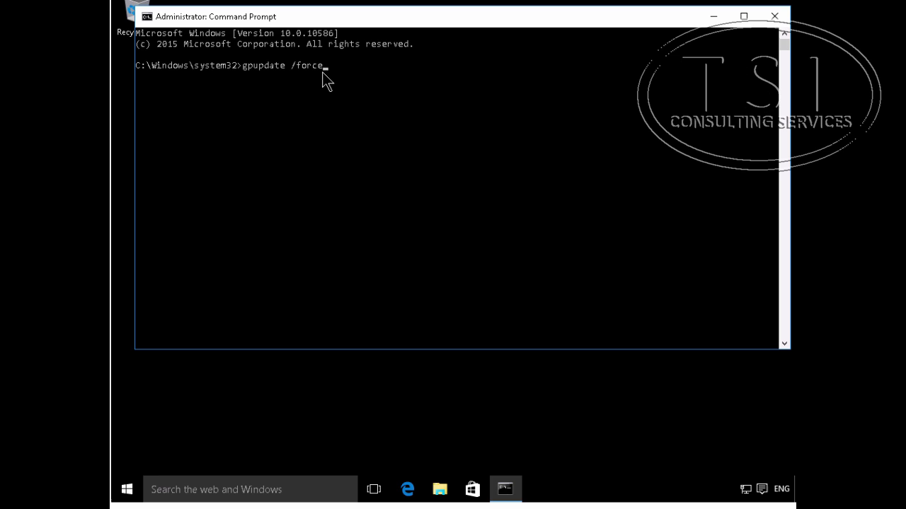
pyautogui.press('Return')
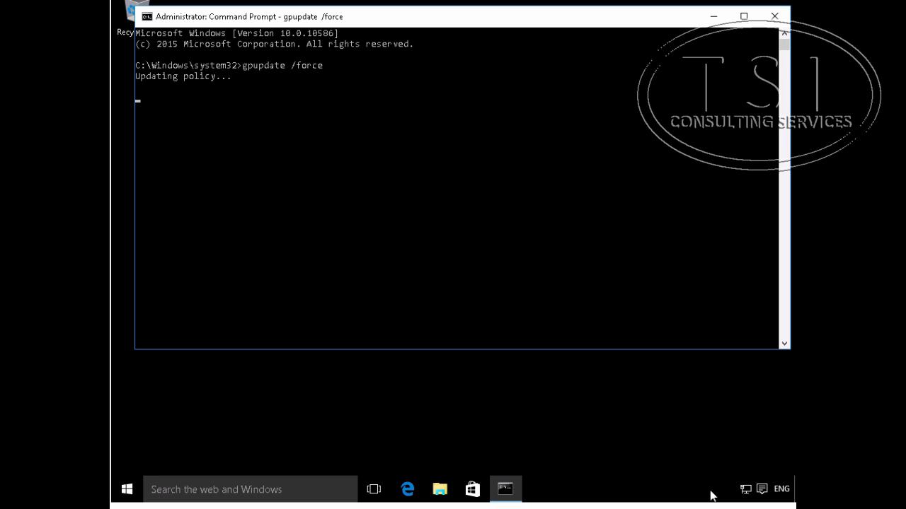
# Step: Run netsh name show effectivepolicy, fixing the typo, to show DirectAccess is inactive internally
pyautogui.click(291, 144)
pyautogui.write('netsh')
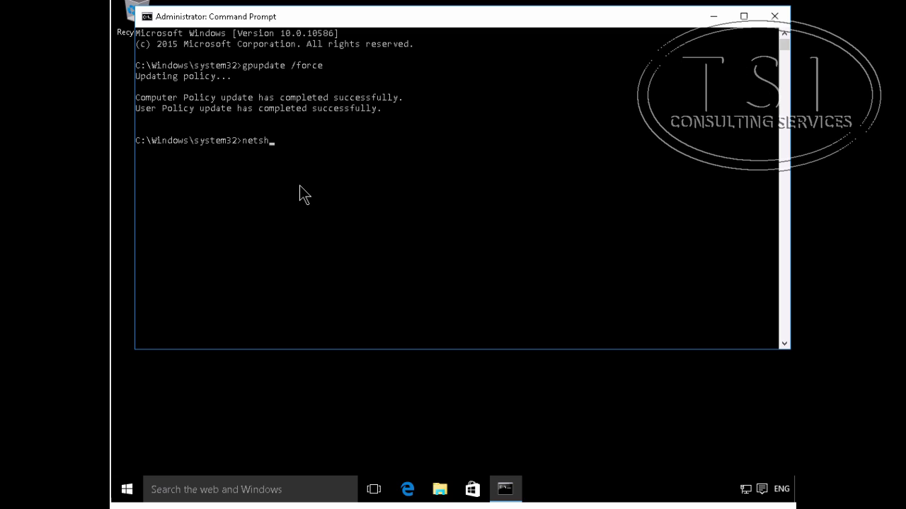
pyautogui.write(' name show effective')
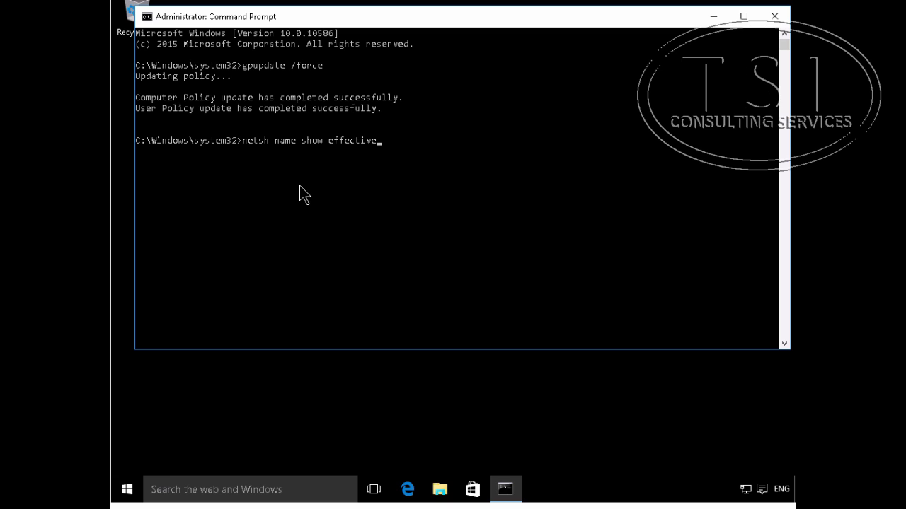
pyautogui.write('policvy')
pyautogui.press('Return')
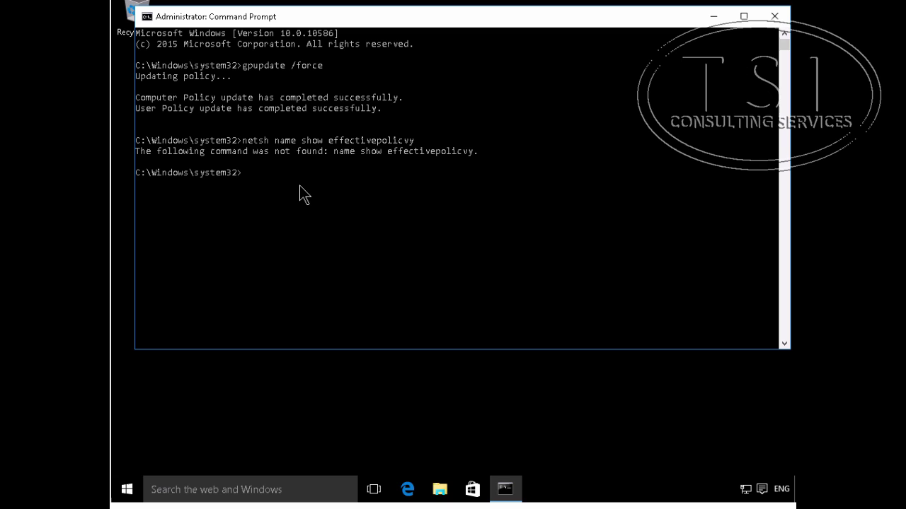
pyautogui.press('Up')
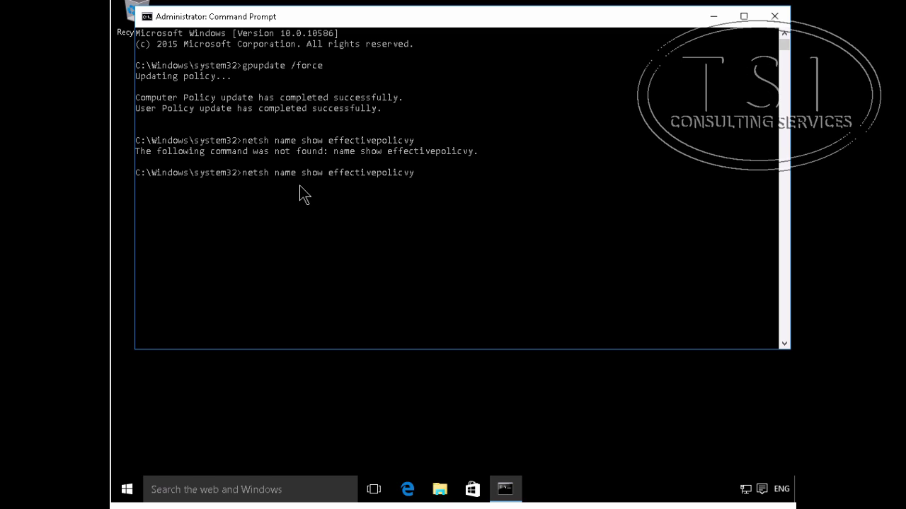
pyautogui.press('BackSpace')
pyautogui.press('BackSpace')
pyautogui.press('BackSpace')
pyautogui.write('cy')
pyautogui.press('Return')
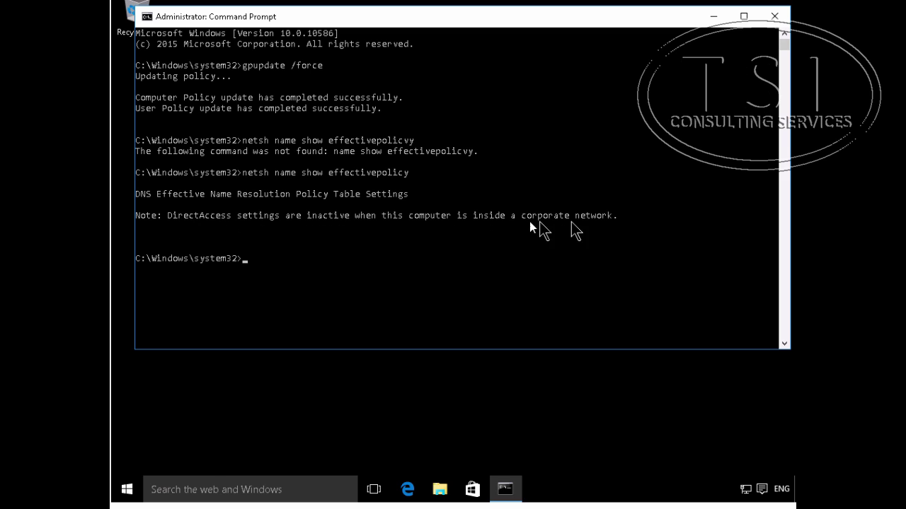
# Step: Run ipconfig to confirm the client's IPv4 address is 172.16.0.40
pyautogui.click(321, 262)
pyautogui.press('Escape')
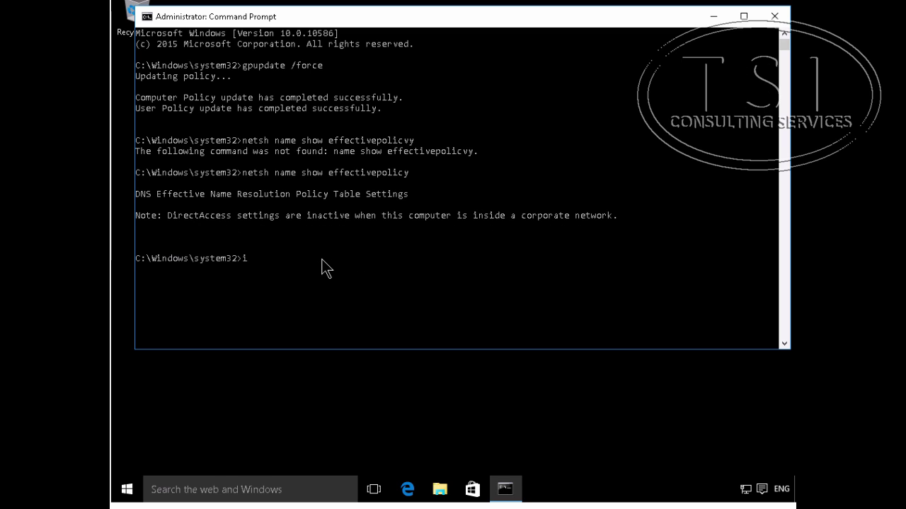
pyautogui.write('ipconfig')
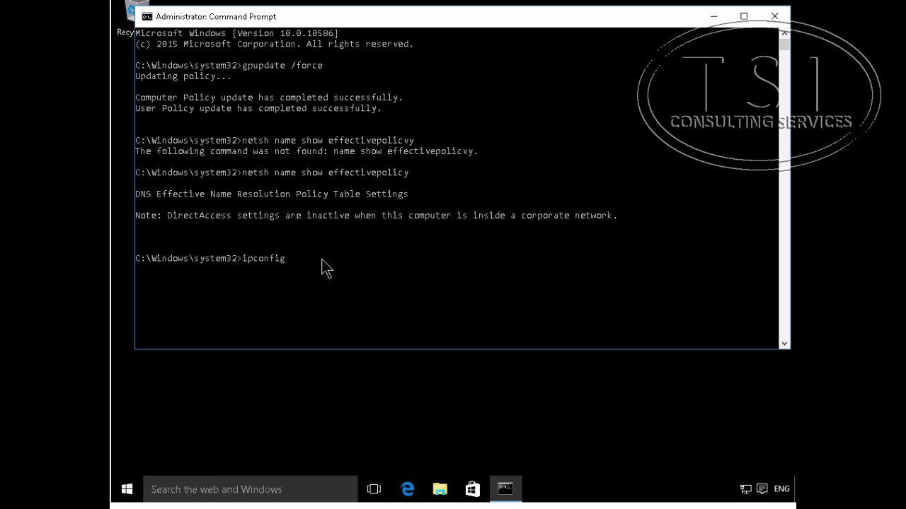
pyautogui.press('Return')
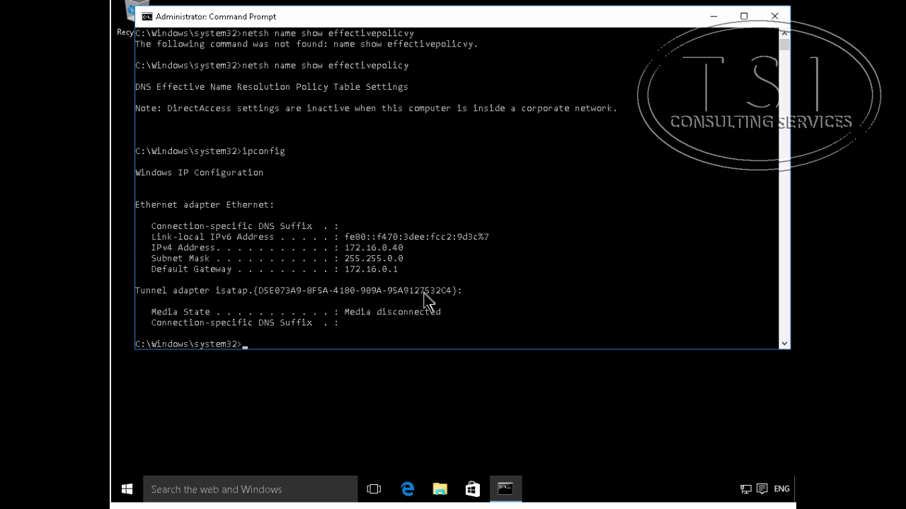
pyautogui.click(129, 491)
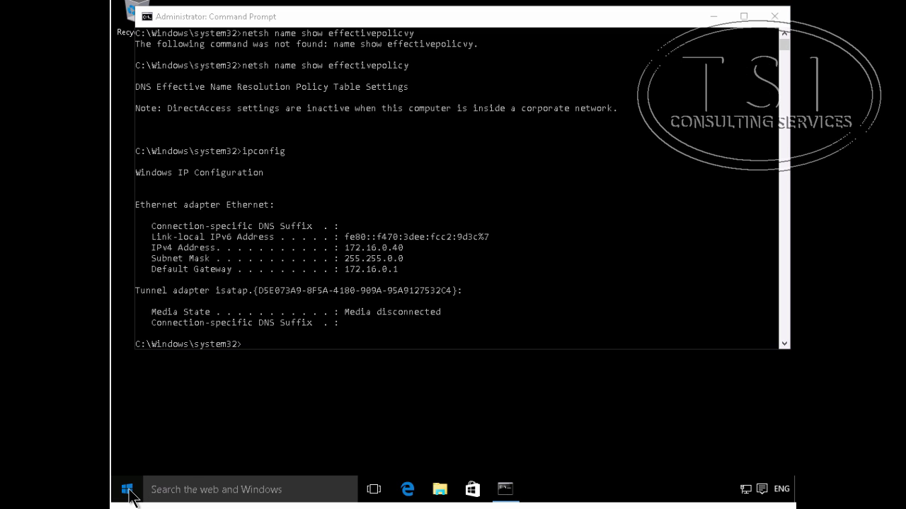
pyautogui.write('inter')
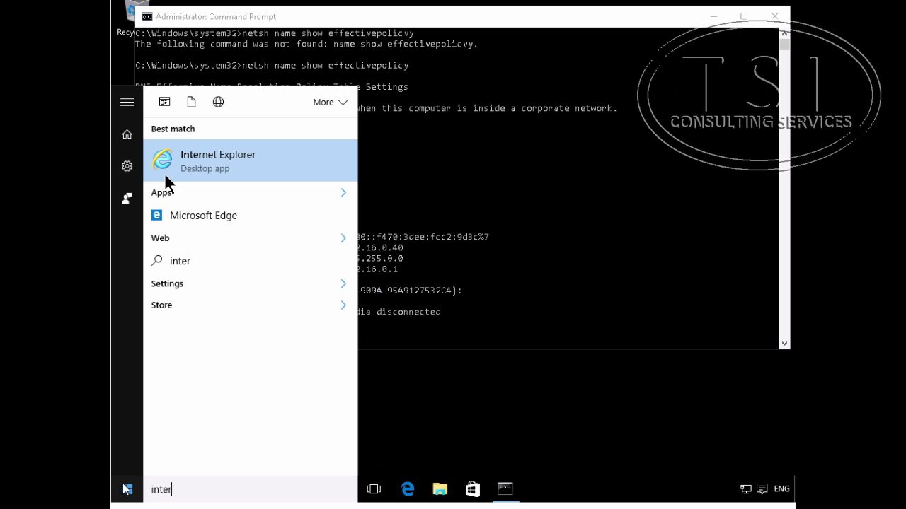
pyautogui.click(203, 172)
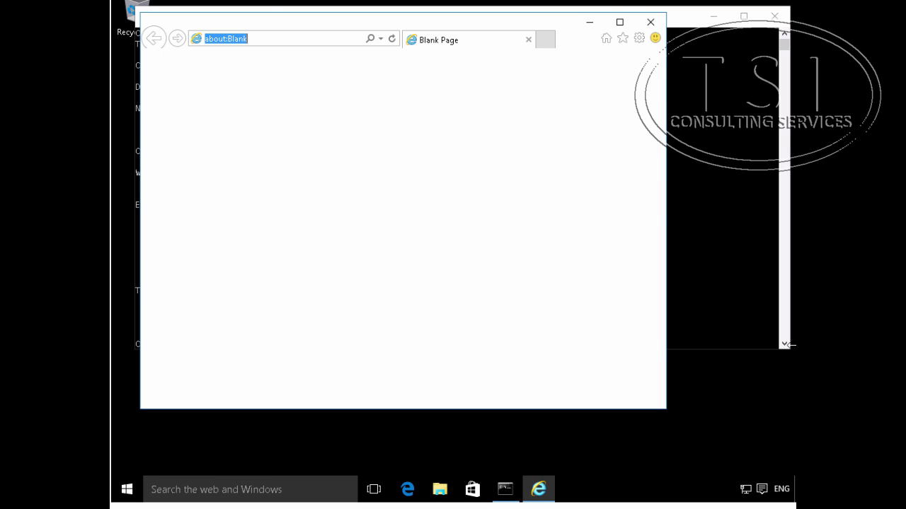
pyautogui.write('http://lon-svr1.adatum.com')
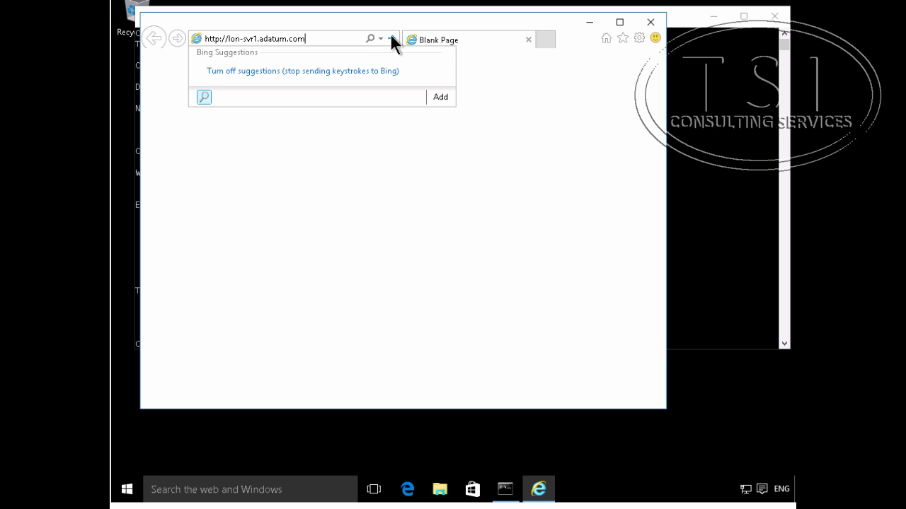
pyautogui.click(391, 37)
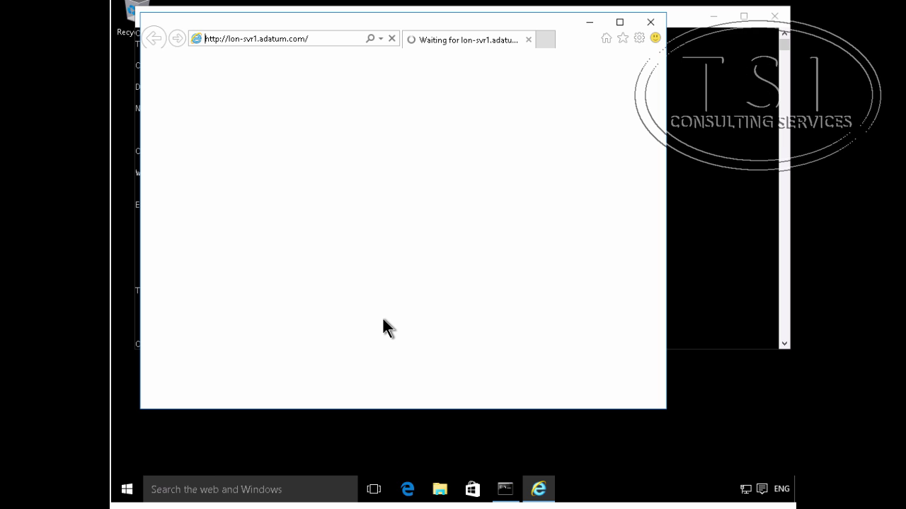
# Step: Open the \\lon-svr1\da share in a new File Explorer window
pyautogui.rightClick(440, 491)
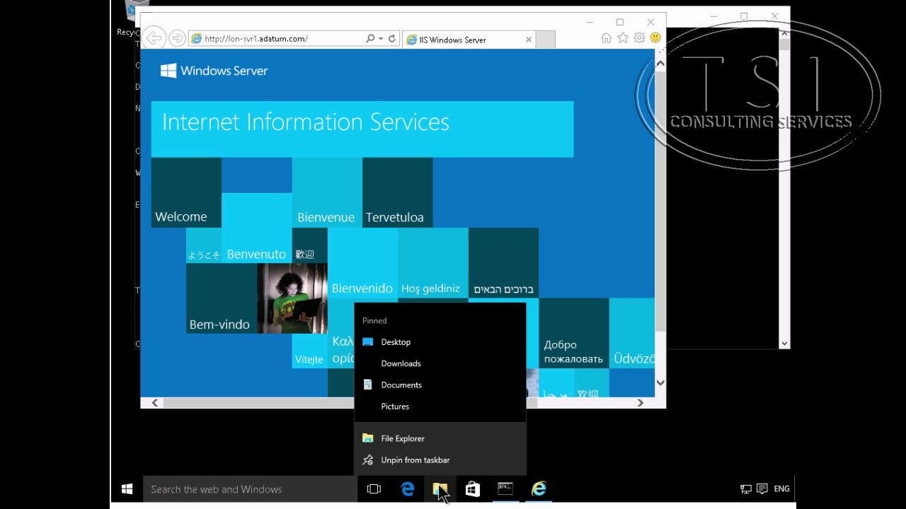
pyautogui.click(376, 439)
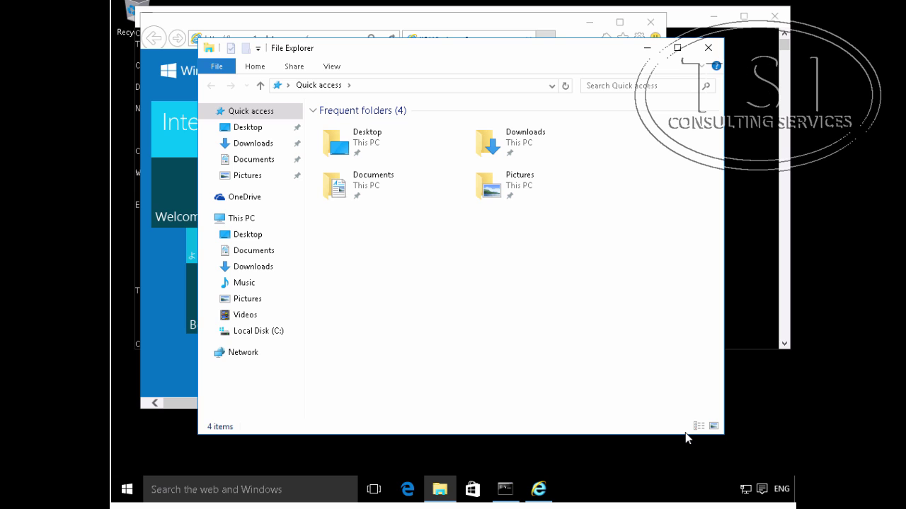
pyautogui.click(350, 84)
pyautogui.click(350, 84)
pyautogui.click(355, 86)
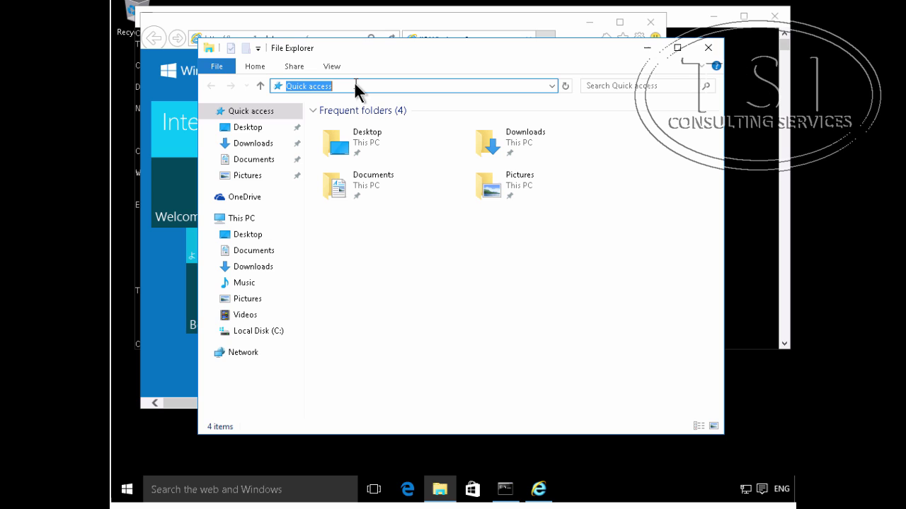
pyautogui.write('\\\\lon-svr')
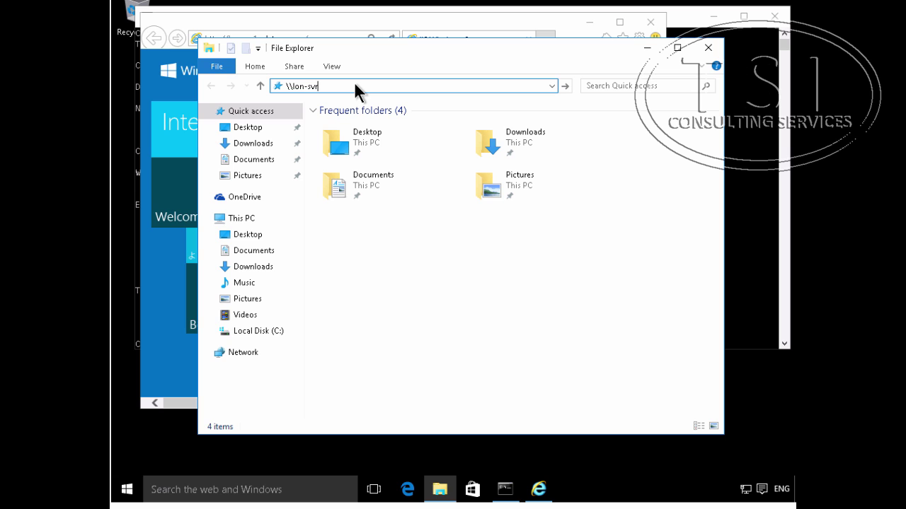
pyautogui.write('1\\da')
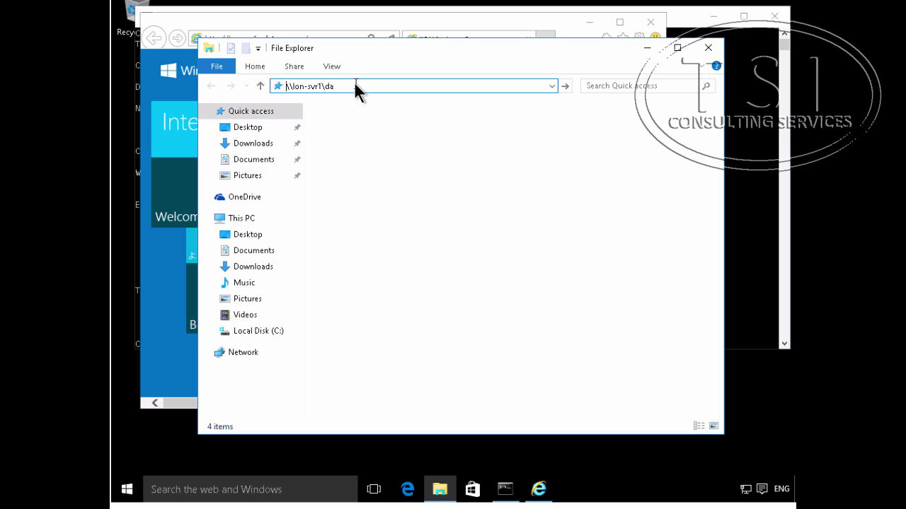
pyautogui.press('Return')
# Step: Create a new empty text document named testDAaccess.txt in the share
pyautogui.rightClick(360, 186)
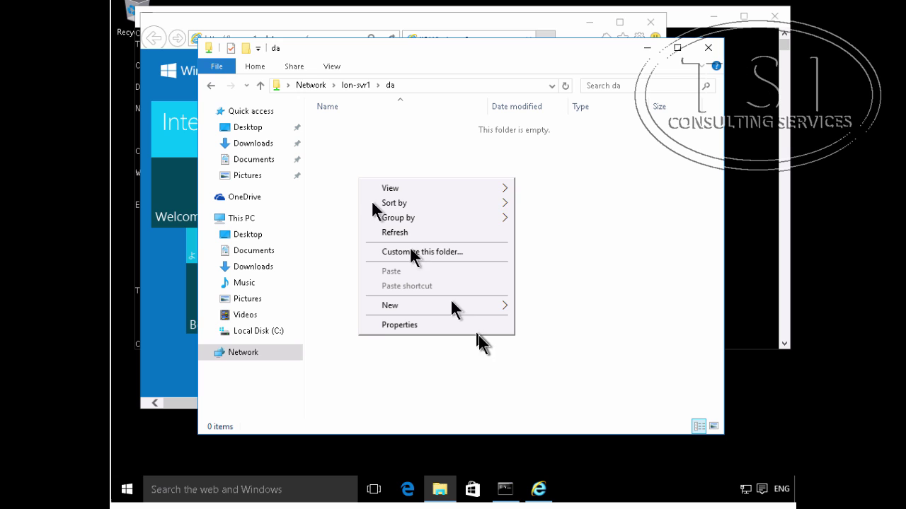
pyautogui.moveTo(456, 303)
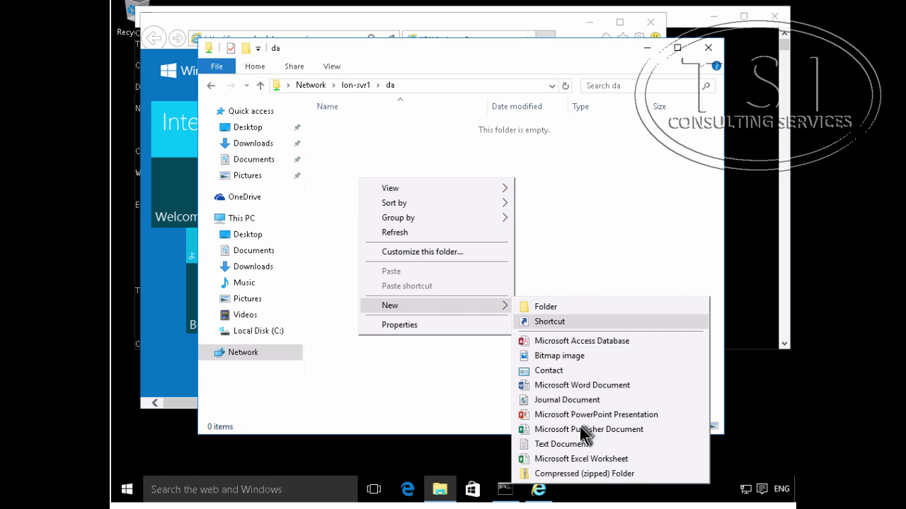
pyautogui.click(570, 444)
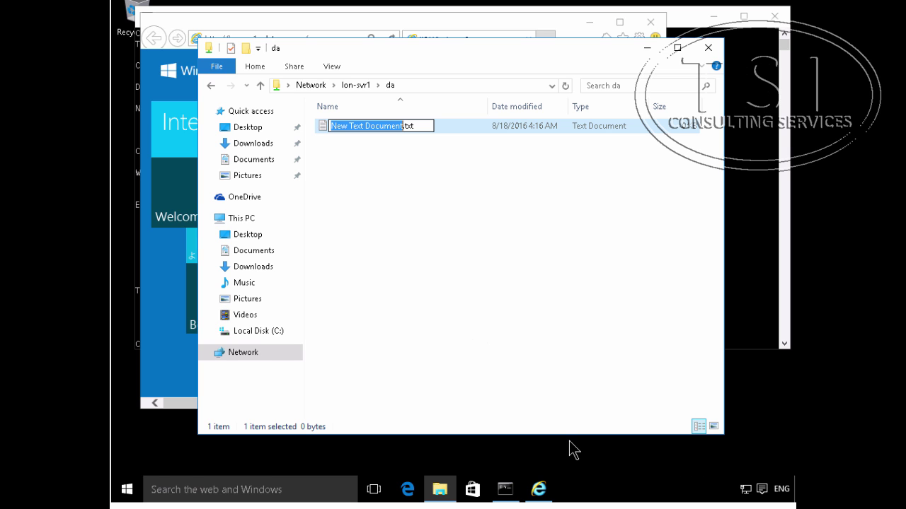
pyautogui.write('test')
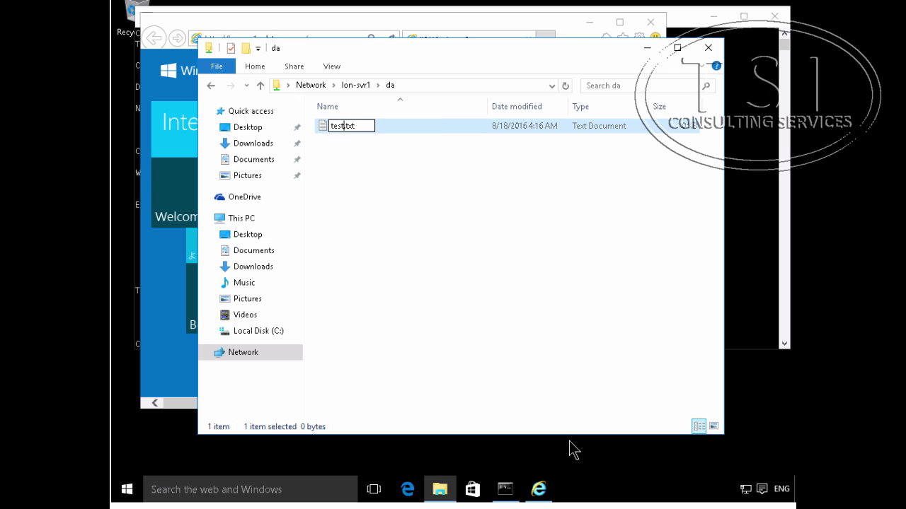
pyautogui.write('DAacce')
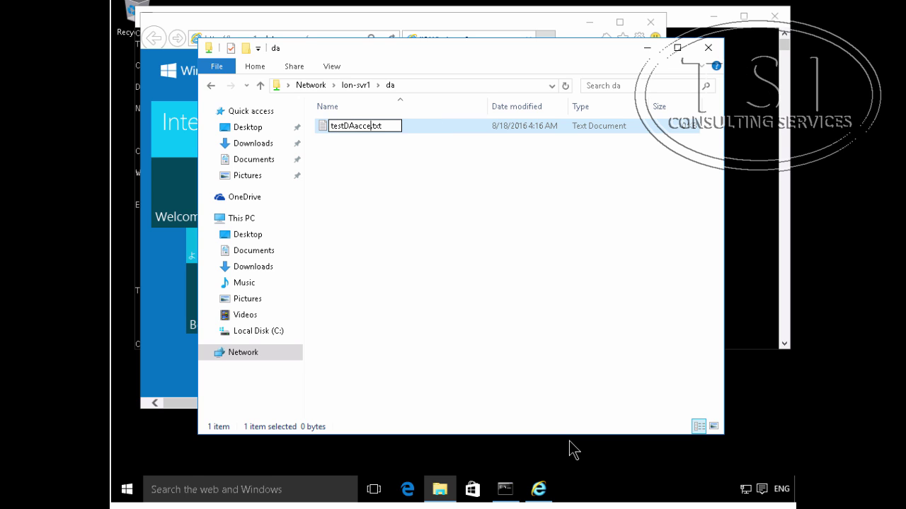
pyautogui.write('ss')
pyautogui.press('Return')
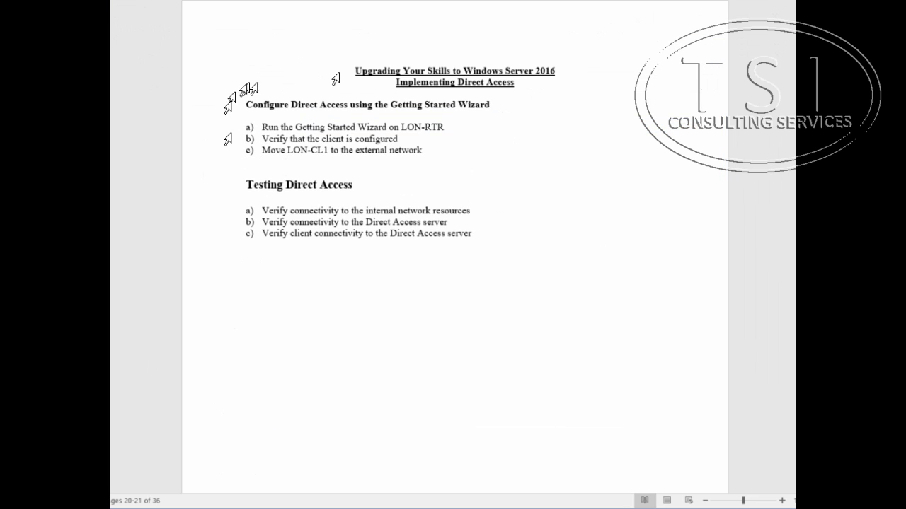
pyautogui.moveTo(261, 150); pyautogui.dragTo(453, 151)
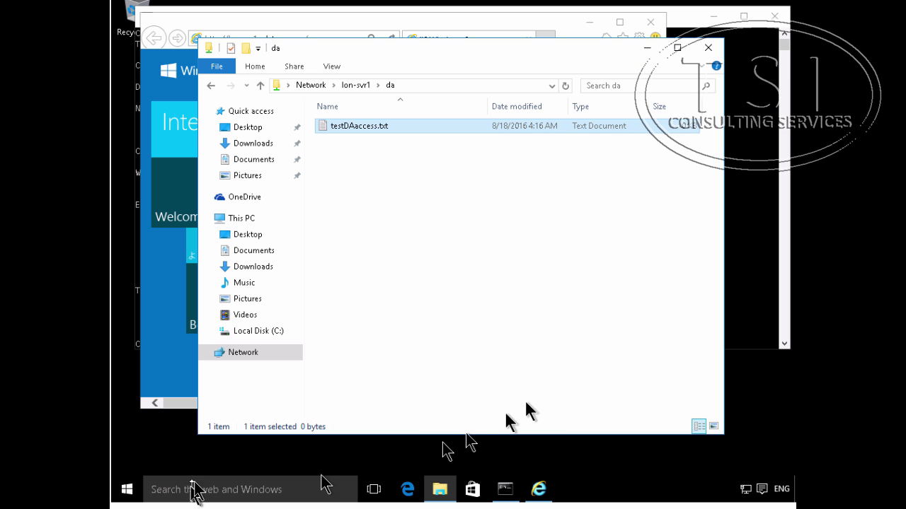
# Step: In Network Connections, disable the internal Ethernet adapter and enable Ethernet 2
pyautogui.rightClick(130, 490)
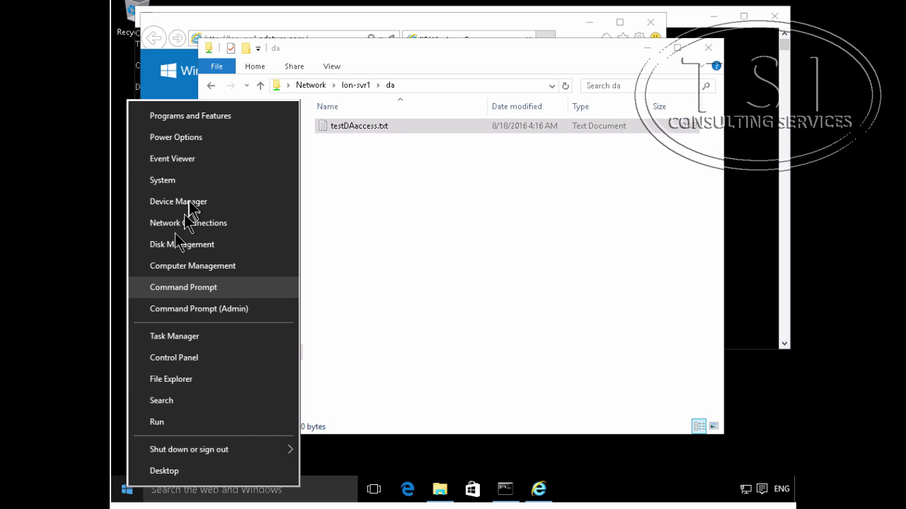
pyautogui.click(189, 225)
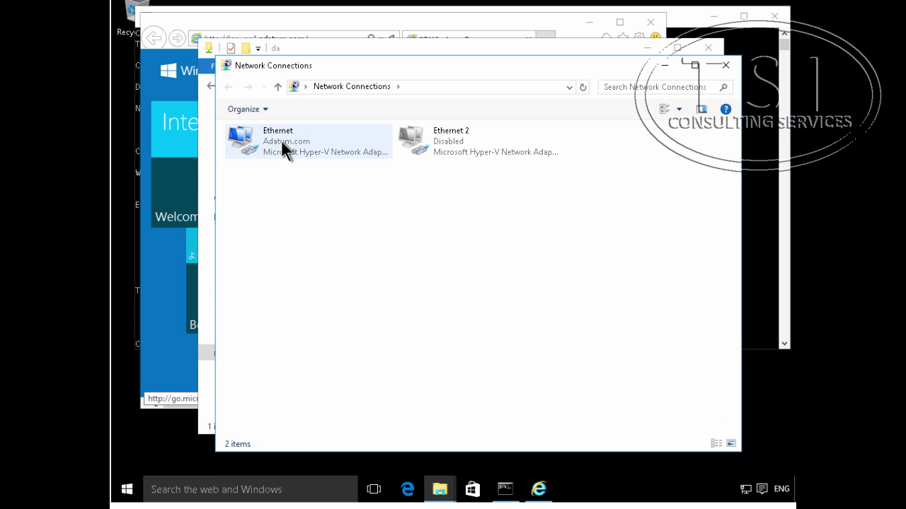
pyautogui.rightClick(283, 143)
pyautogui.click(311, 152)
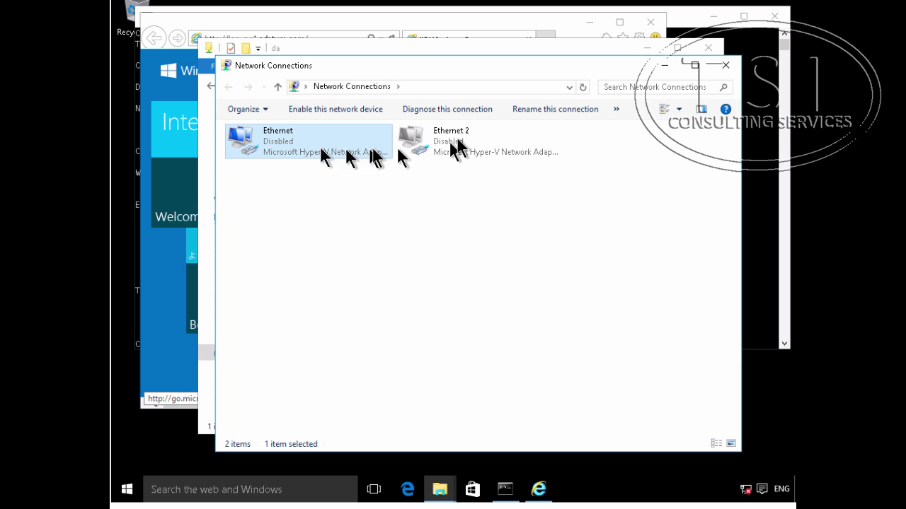
pyautogui.rightClick(467, 146)
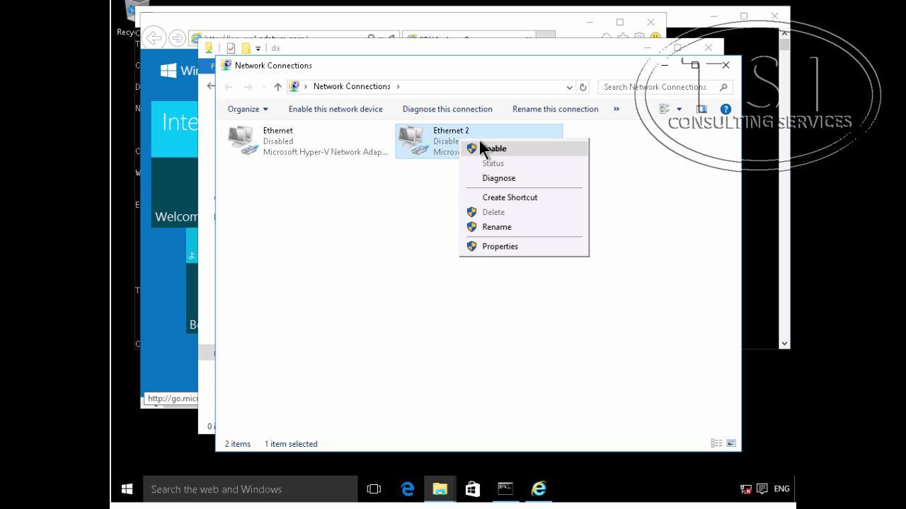
pyautogui.click(489, 149)
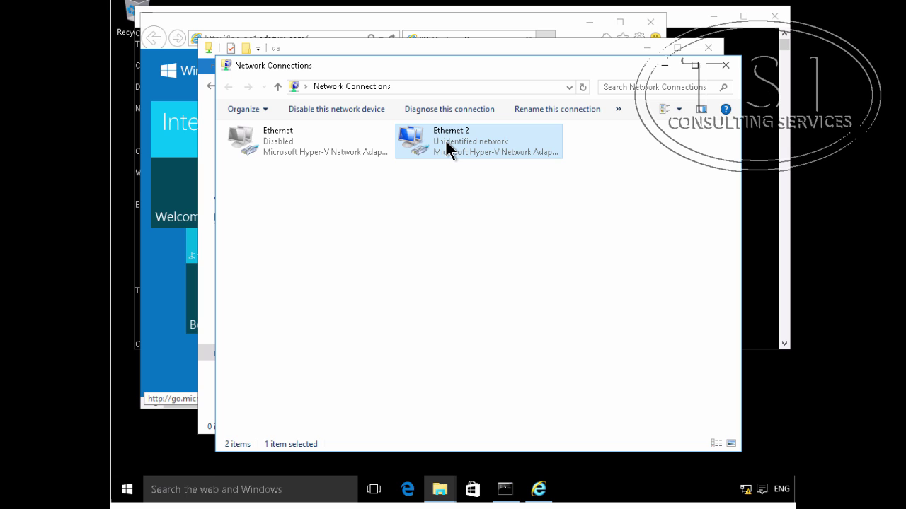
# Step: Set Ethernet 2's IPv4 preferred DNS server to 131.107.0.100 and apply
pyautogui.rightClick(445, 140)
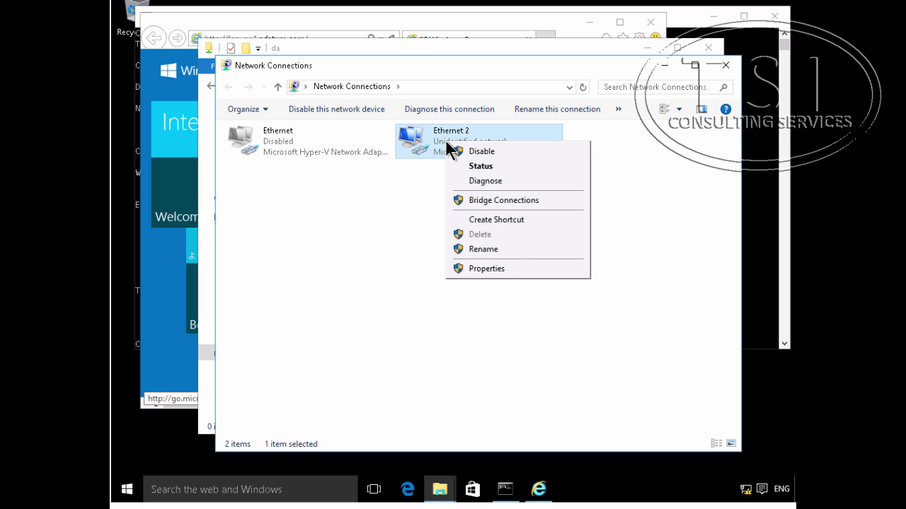
pyautogui.click(498, 268)
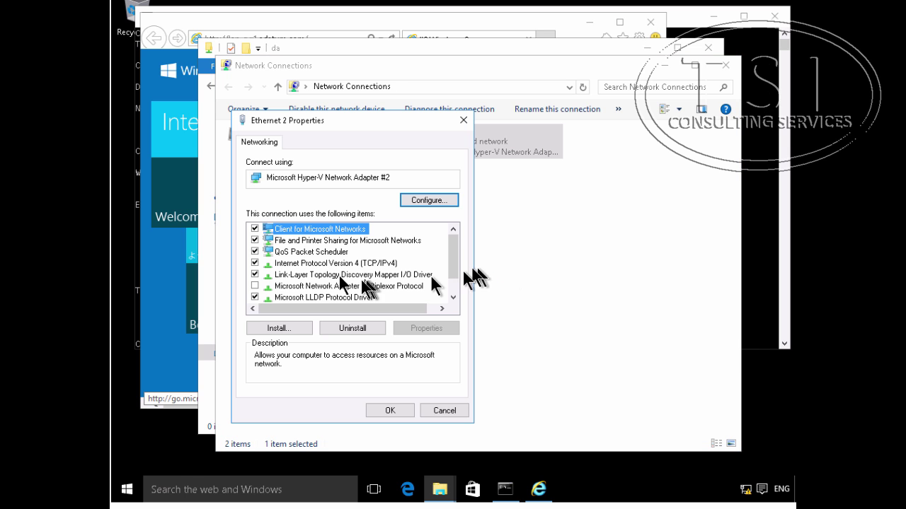
pyautogui.doubleClick(364, 263)
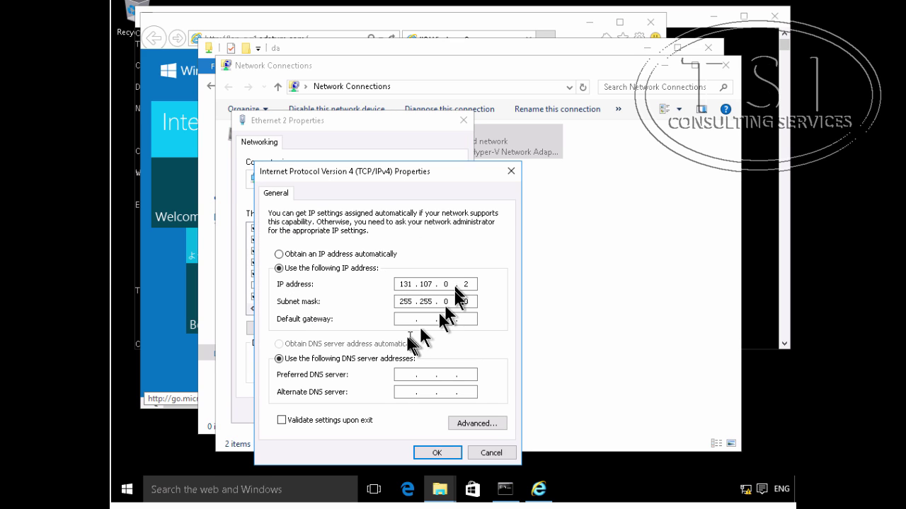
pyautogui.click(400, 375)
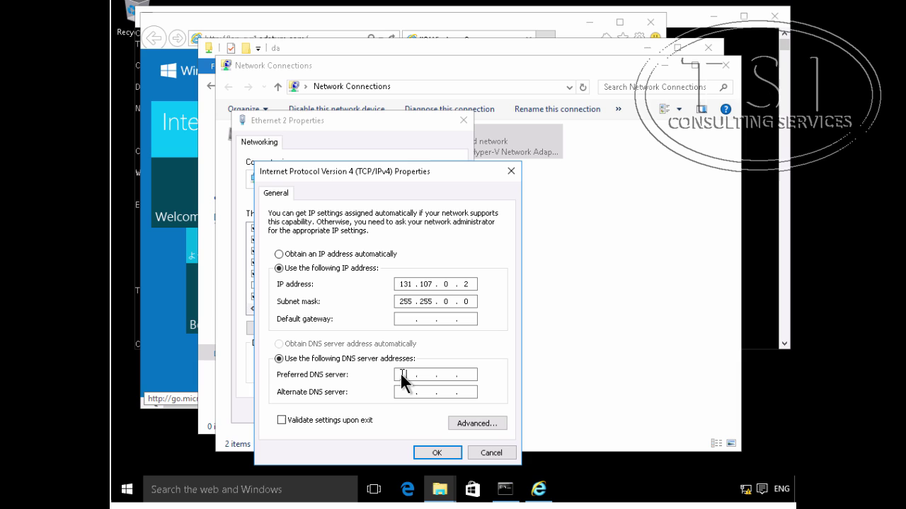
pyautogui.write('131 . 107 . 0 . 100')
pyautogui.click(432, 449)
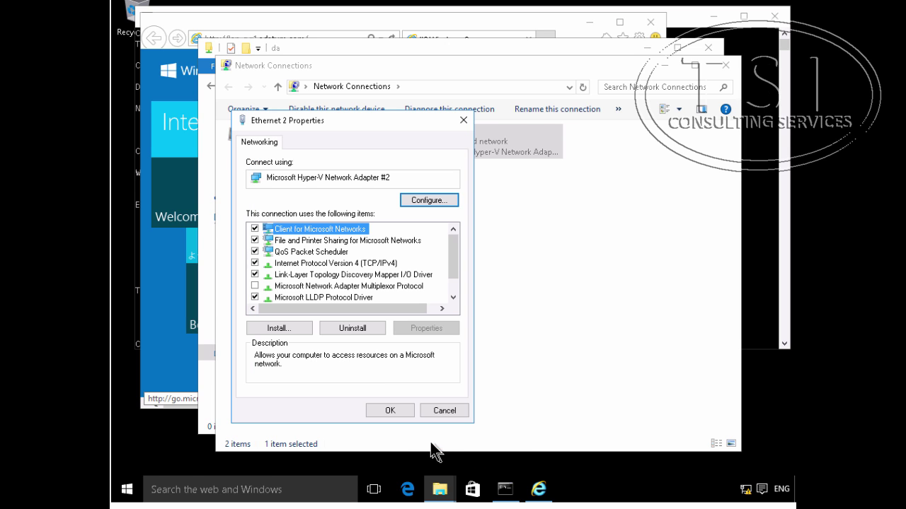
pyautogui.click(386, 411)
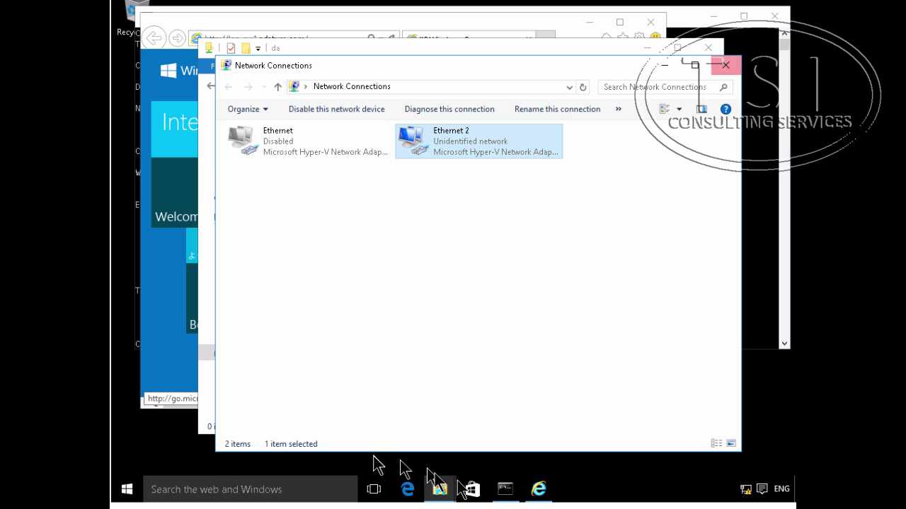
# Step: Rerun ipconfig and netsh name show effectivepolicy to confirm 131.107.0.2 and Adatum.com DirectAccess rules
pyautogui.click(511, 488)
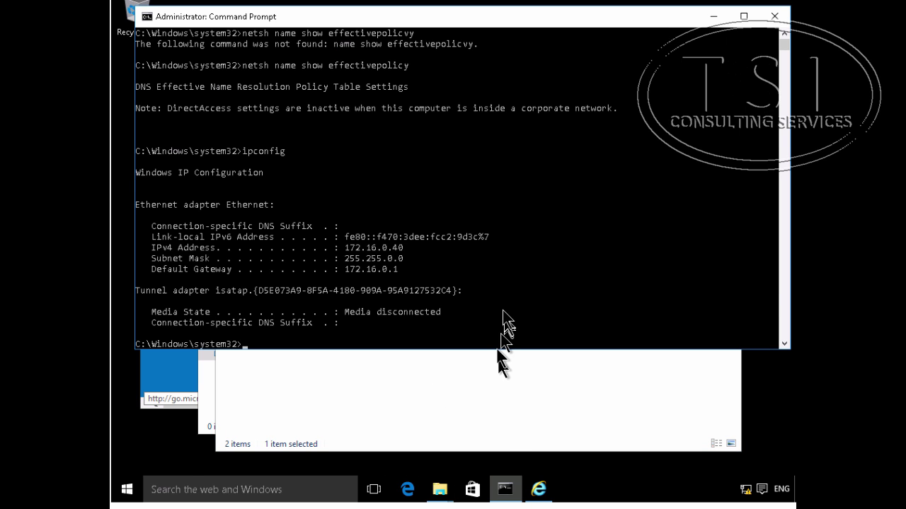
pyautogui.press('Up')
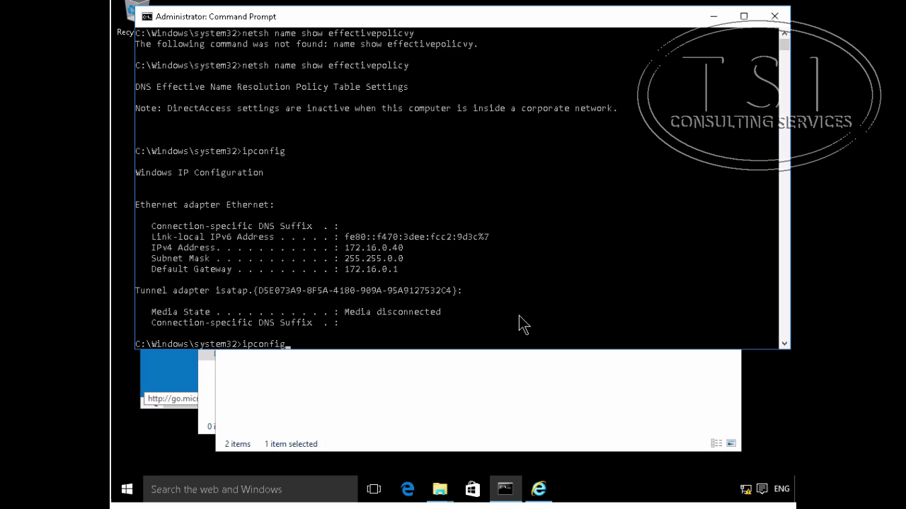
pyautogui.press('Return')
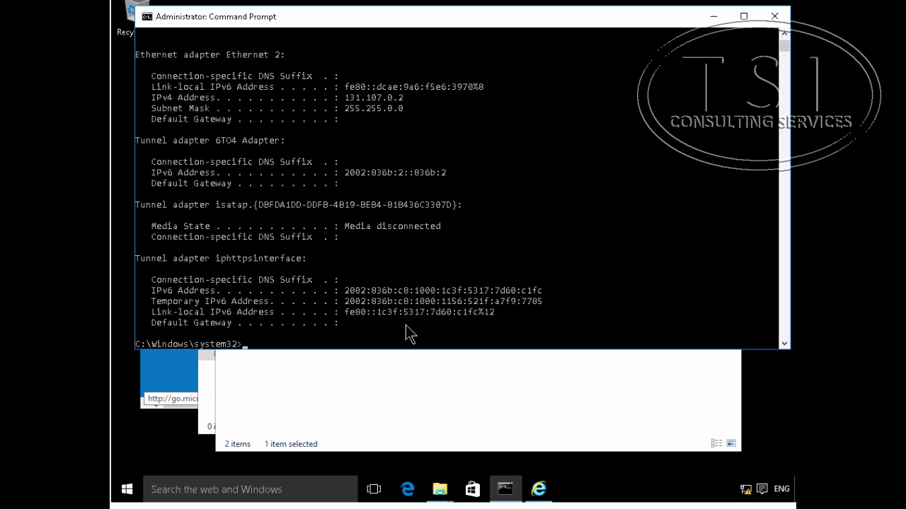
pyautogui.press('Up')
pyautogui.press('Up')
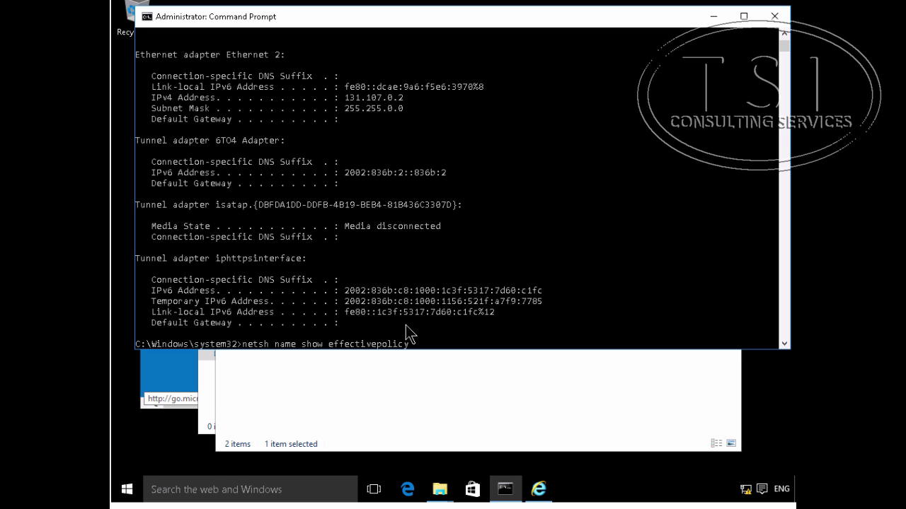
pyautogui.press('Return')
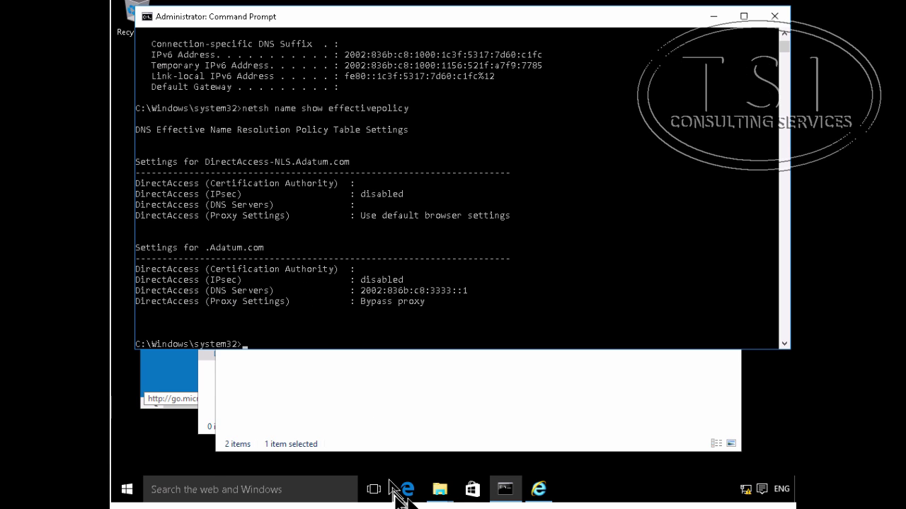
pyautogui.click(539, 490)
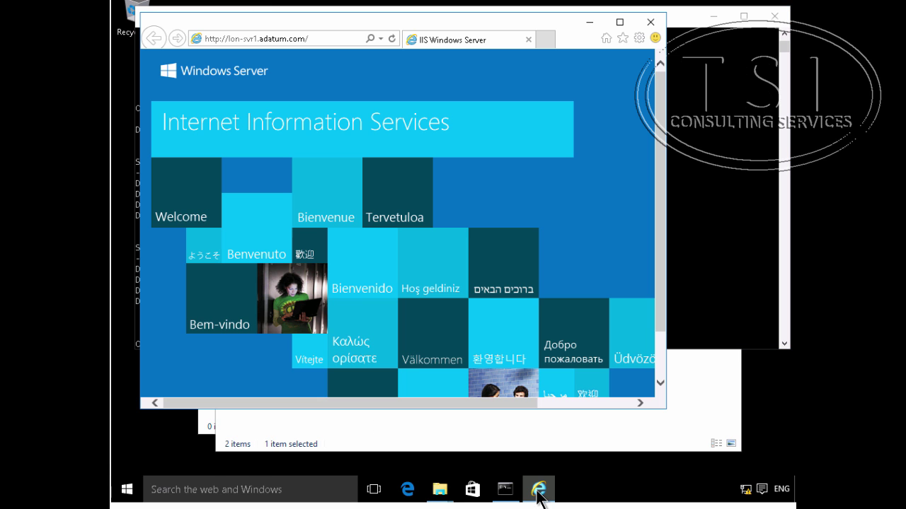
pyautogui.click(390, 39)
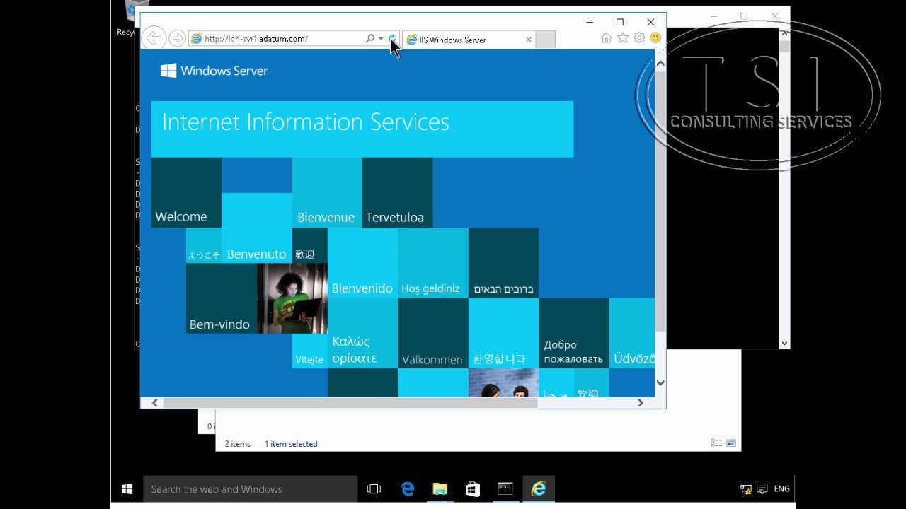
pyautogui.click(338, 39)
pyautogui.press('Return')
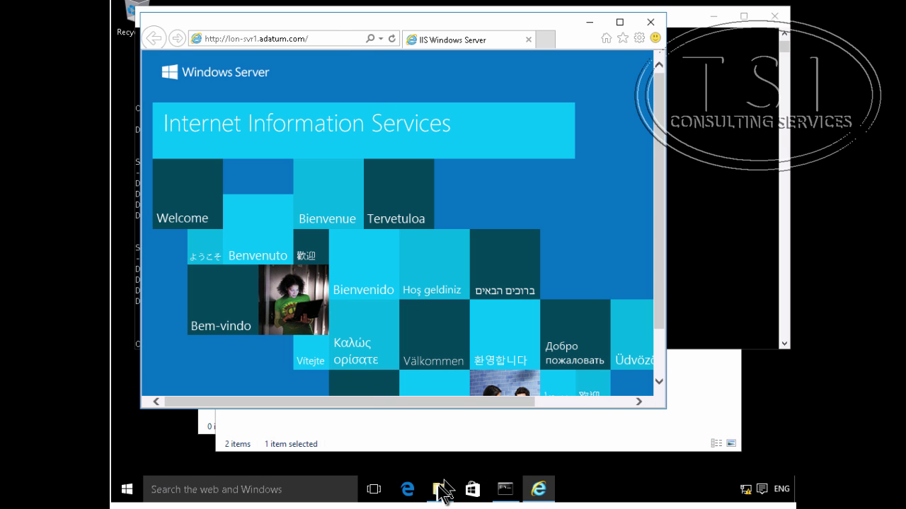
# Step: Open testDAaccess.txt from the da share and type 'I can still access even though this LON-CL1 is outside the corp network'
pyautogui.moveTo(441, 489)
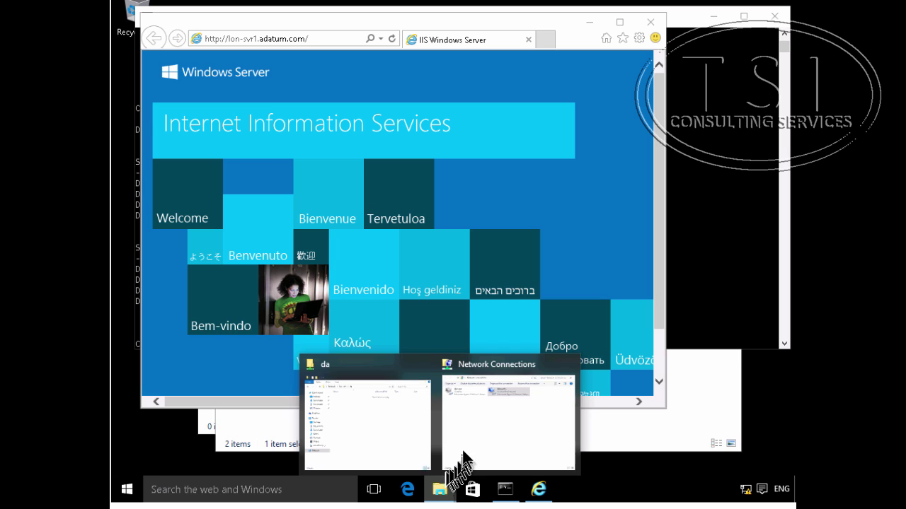
pyautogui.click(381, 436)
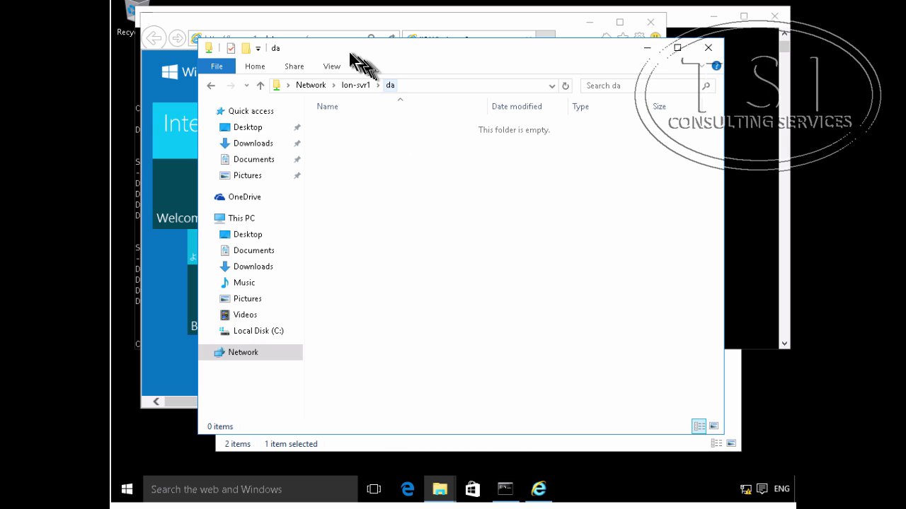
pyautogui.click(409, 87)
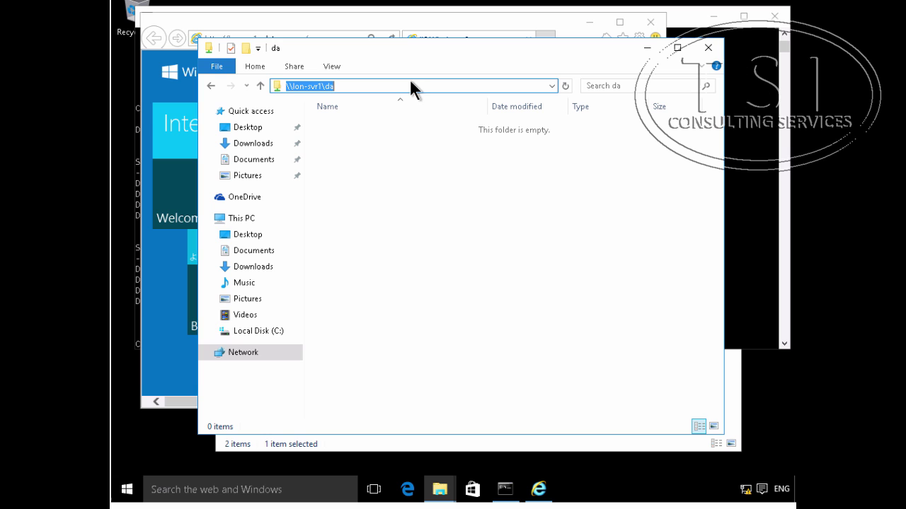
pyautogui.press('Return')
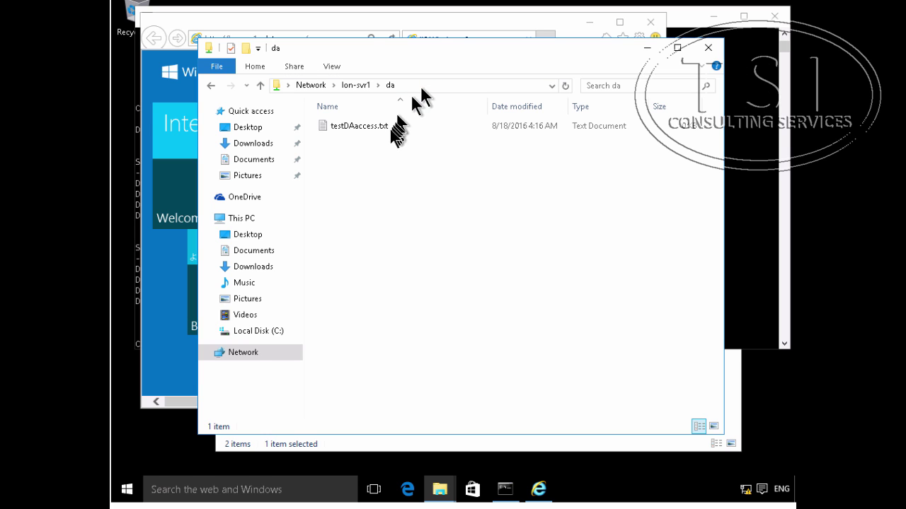
pyautogui.doubleClick(357, 126)
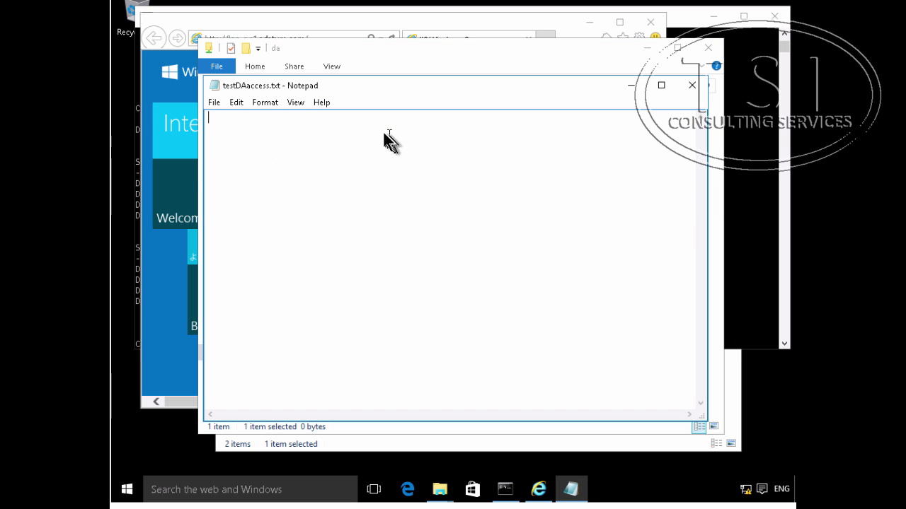
pyautogui.write('I can still aq')
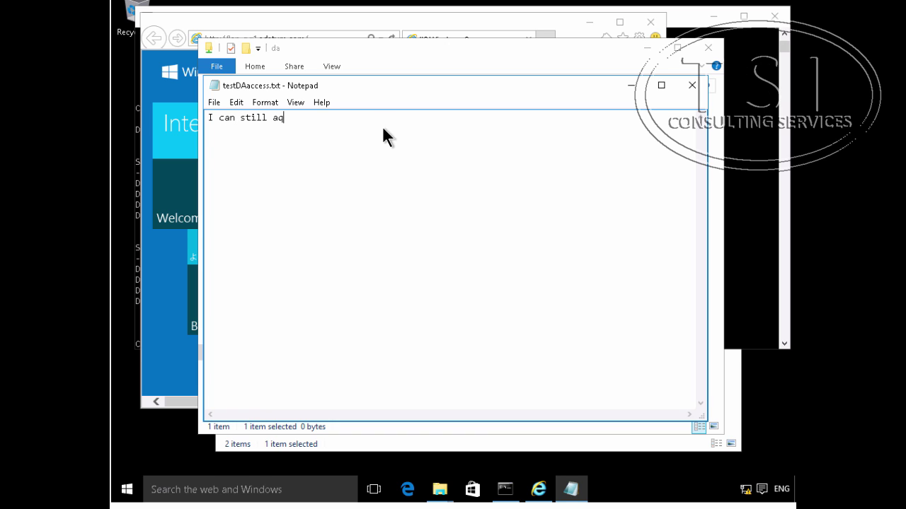
pyautogui.press('BackSpace')
pyautogui.write('ccess even though this LON')
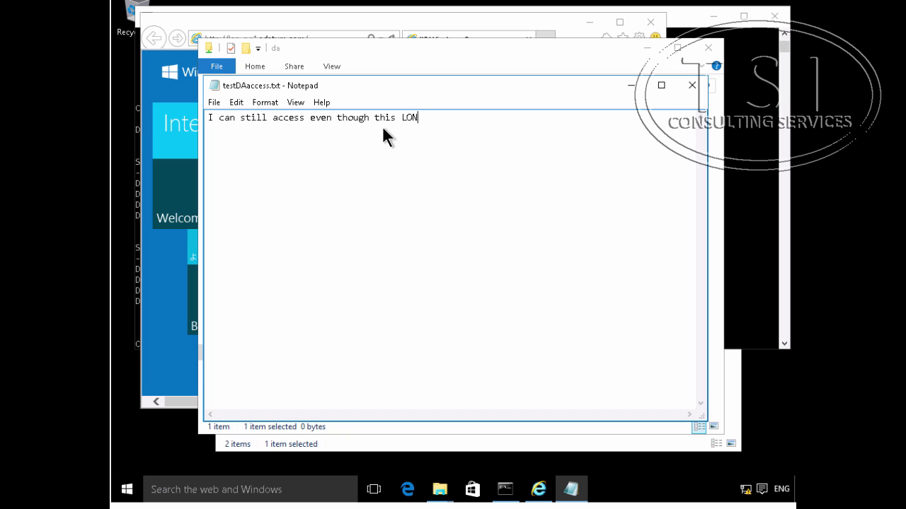
pyautogui.write('-CL1 is outside the c')
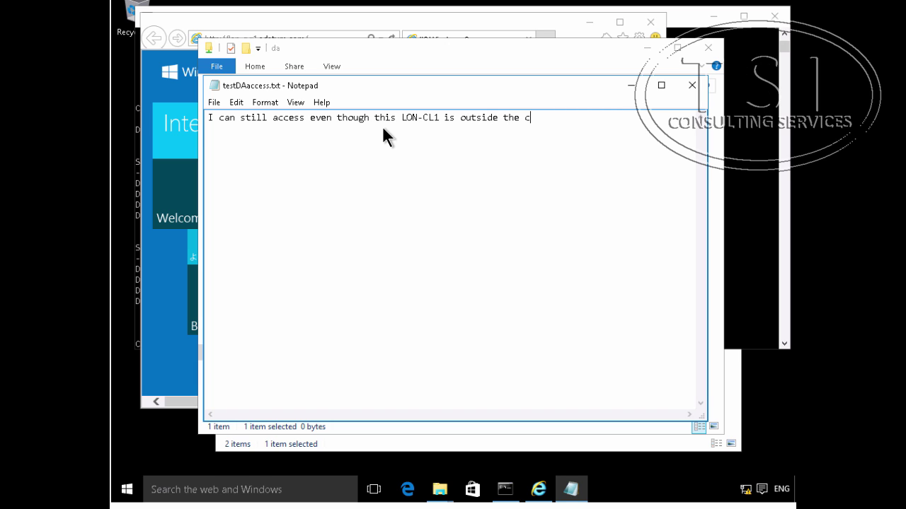
pyautogui.write('orp network')
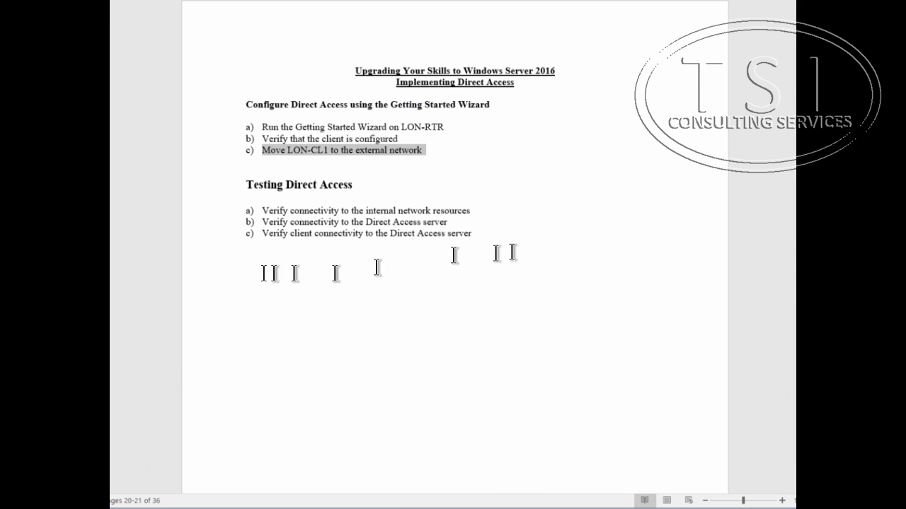
# Step: Highlight testing steps a) and b) in the Word lab guide, then return to Command Prompt
pyautogui.click(267, 267)
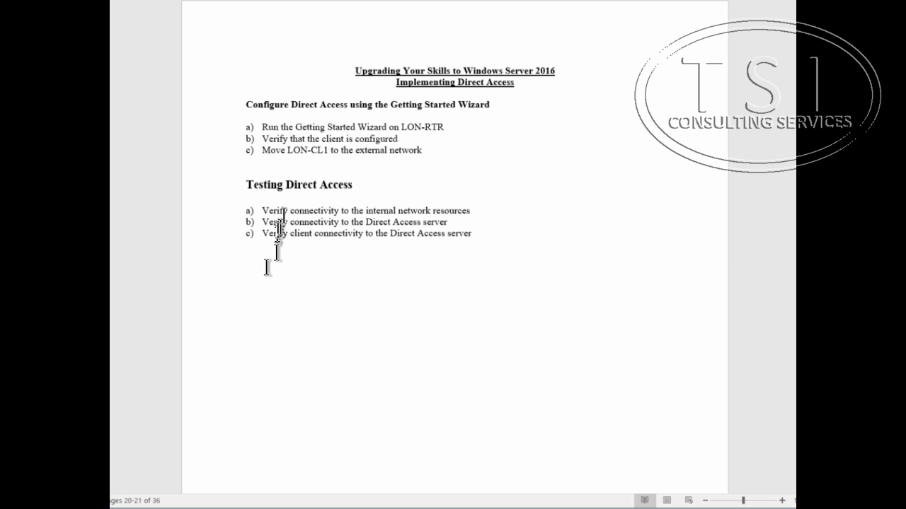
pyautogui.moveTo(260, 210); pyautogui.dragTo(533, 205)
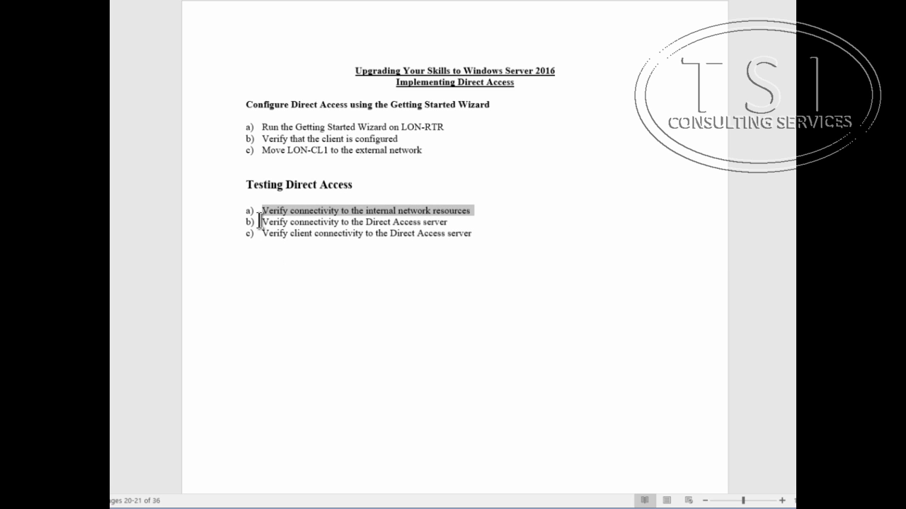
pyautogui.moveTo(259, 222); pyautogui.dragTo(469, 218)
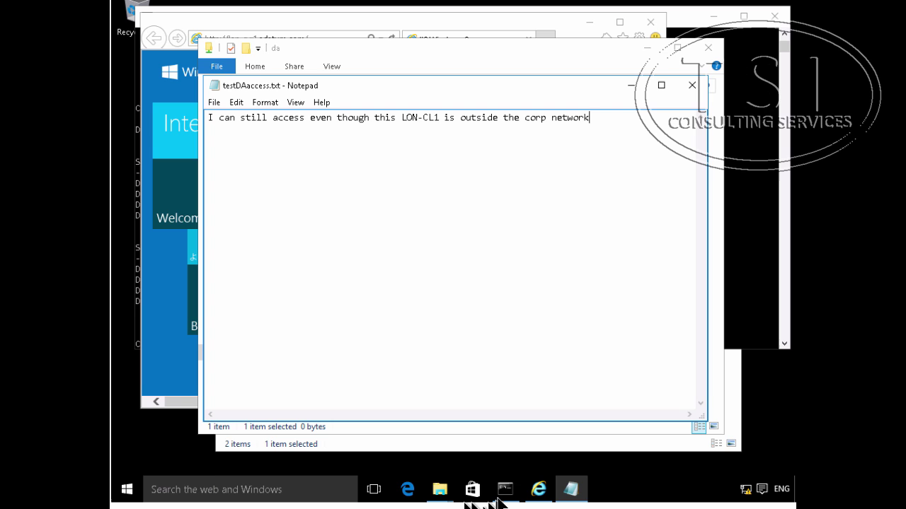
pyautogui.click(502, 490)
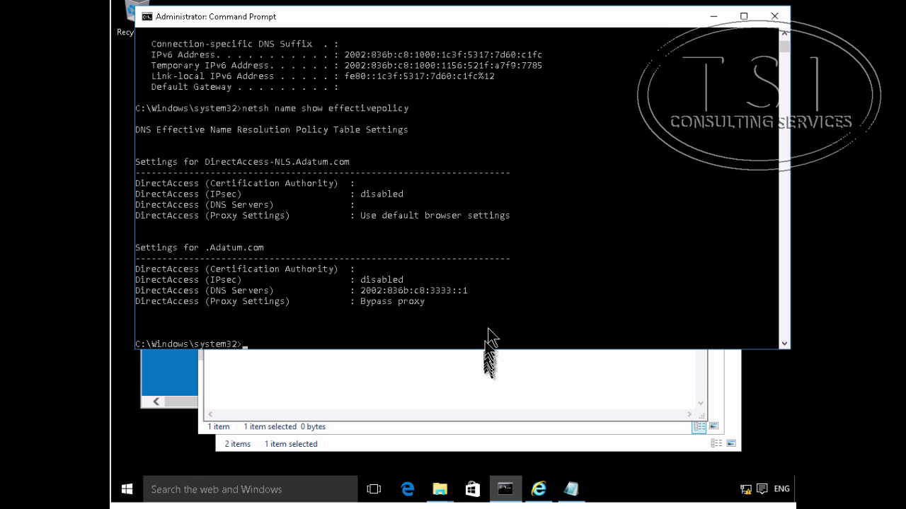
# Step: Rerun netsh name show effectivepolicy and ipconfig on LON-CL1 from command history
pyautogui.click(488, 314)
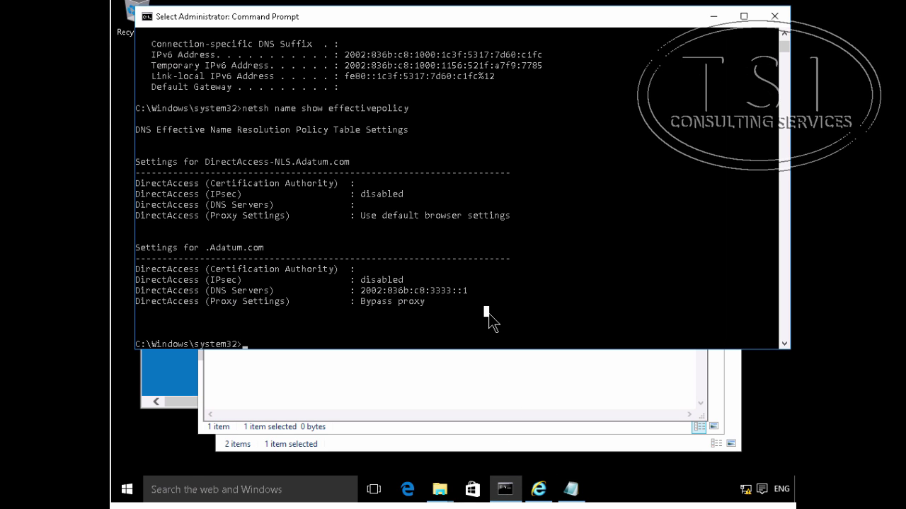
pyautogui.press('Up')
pyautogui.press('Return')
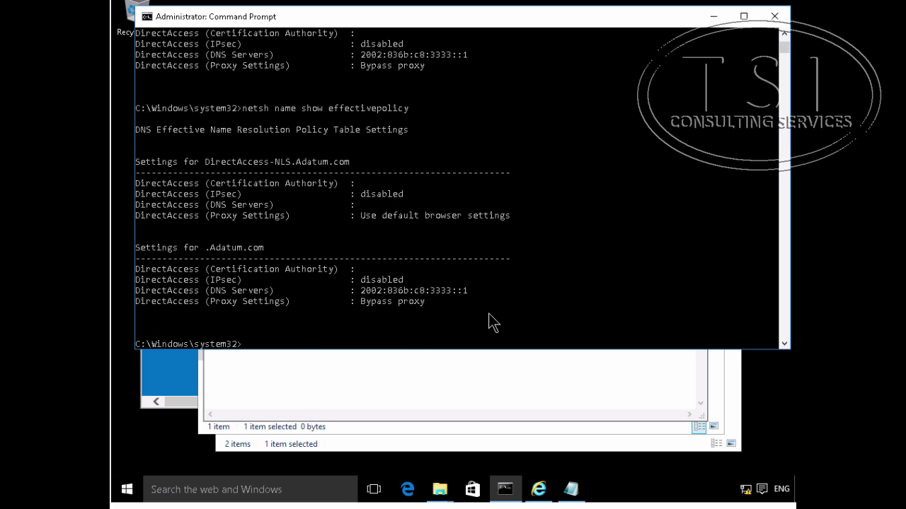
pyautogui.press('Up')
pyautogui.write('y')
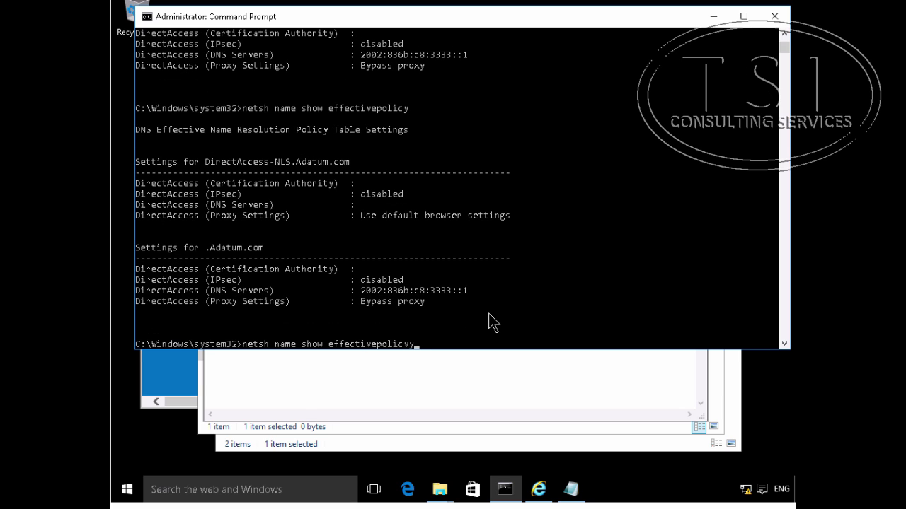
pyautogui.press('Up')
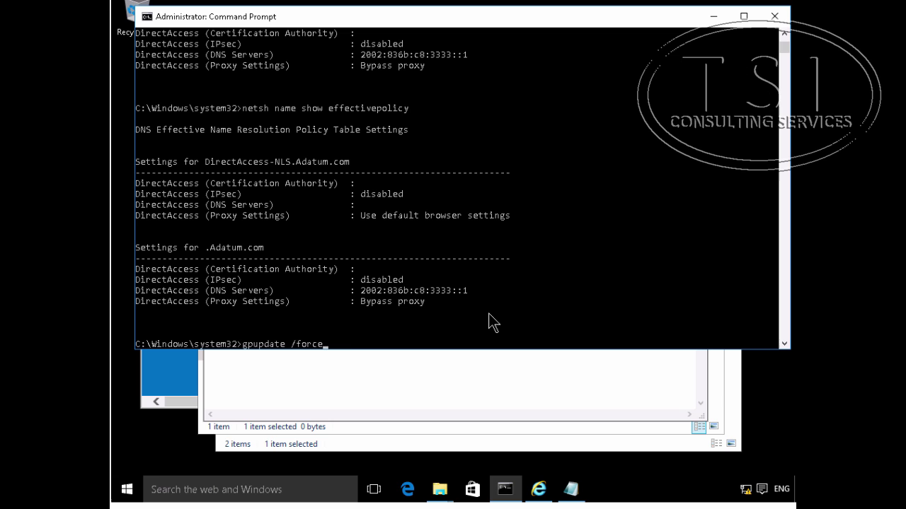
pyautogui.press('Up')
pyautogui.press('Up')
pyautogui.press('Return')
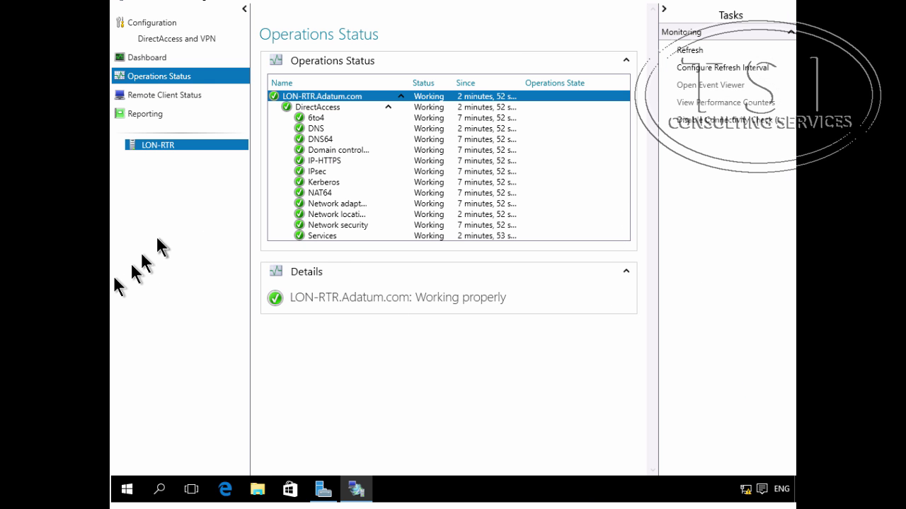
# Step: Display Remote Client Status and select LON-CL1's IP-HTTPS session to view its connection details
pyautogui.click(167, 95)
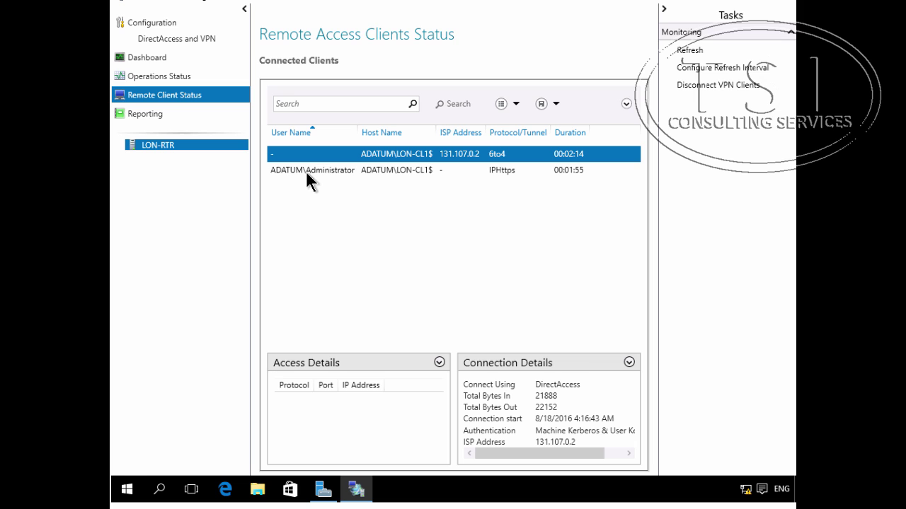
pyautogui.click(422, 170)
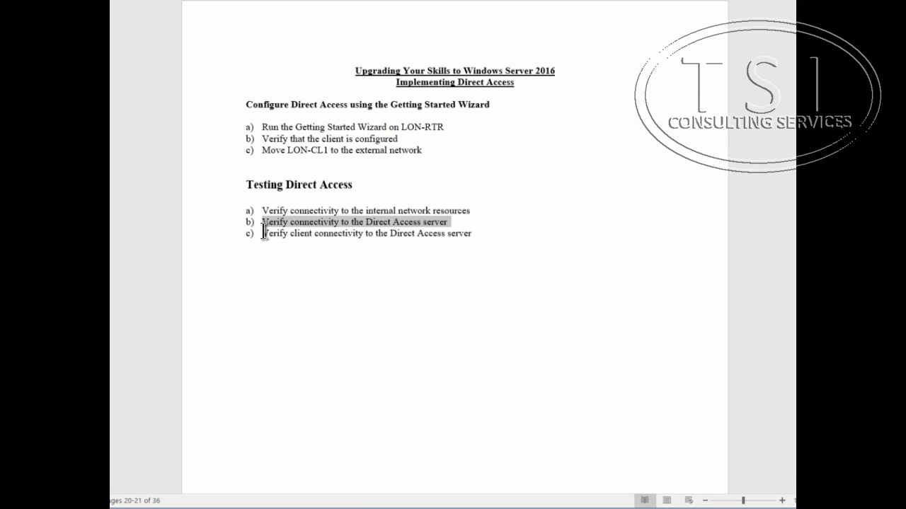
pyautogui.moveTo(262, 234); pyautogui.dragTo(491, 233)
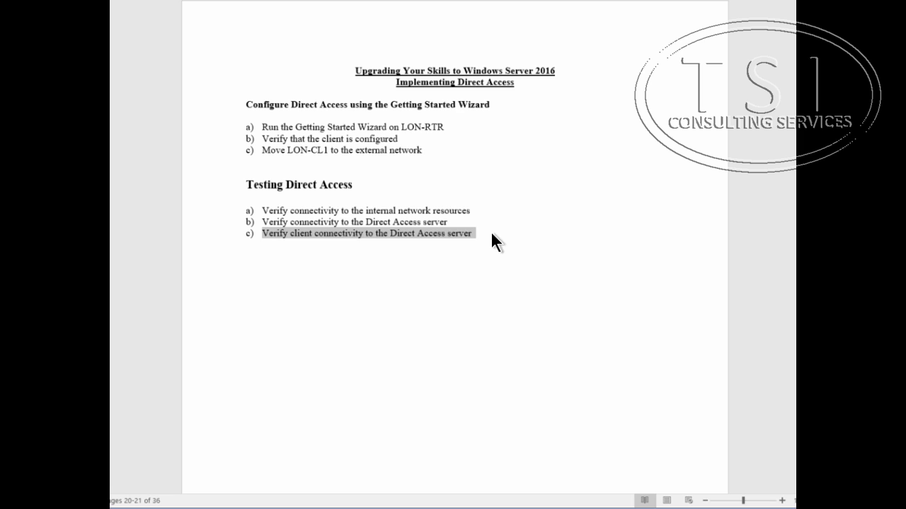
pyautogui.click(491, 234)
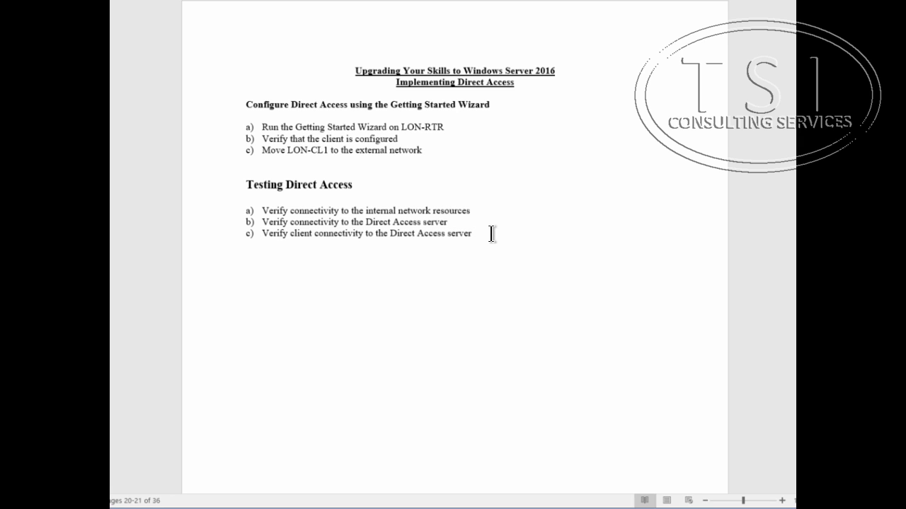